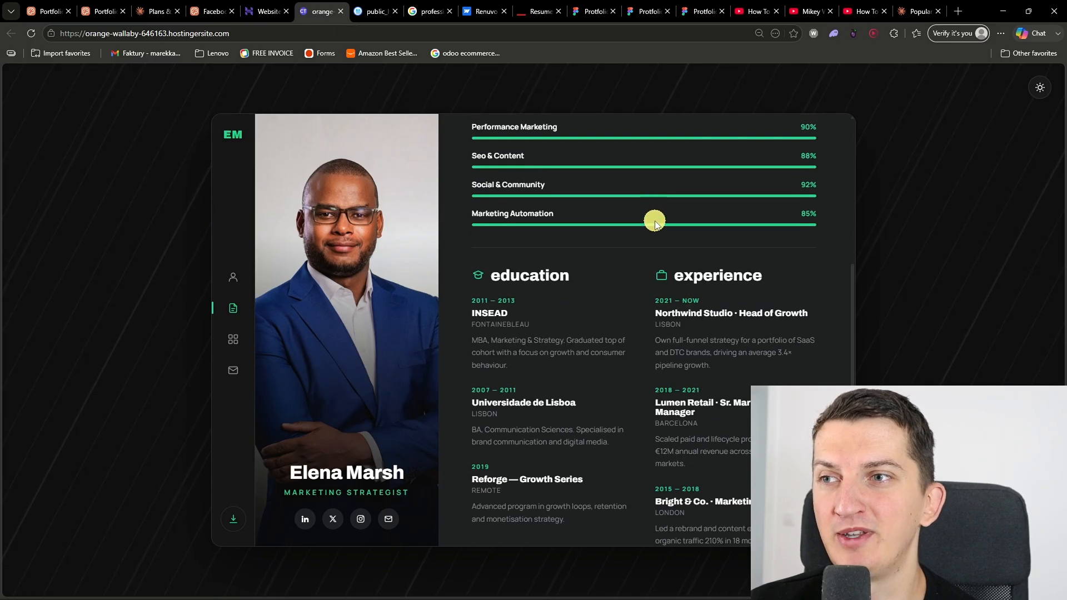
Step: Open the portfolio site's works section and filter the projects by Campaigns, Branding and Social
left_click(233, 339)
left_click(516, 206)
left_click_drag(515, 205, 515, 202)
left_click(560, 201)
left_click(600, 205)
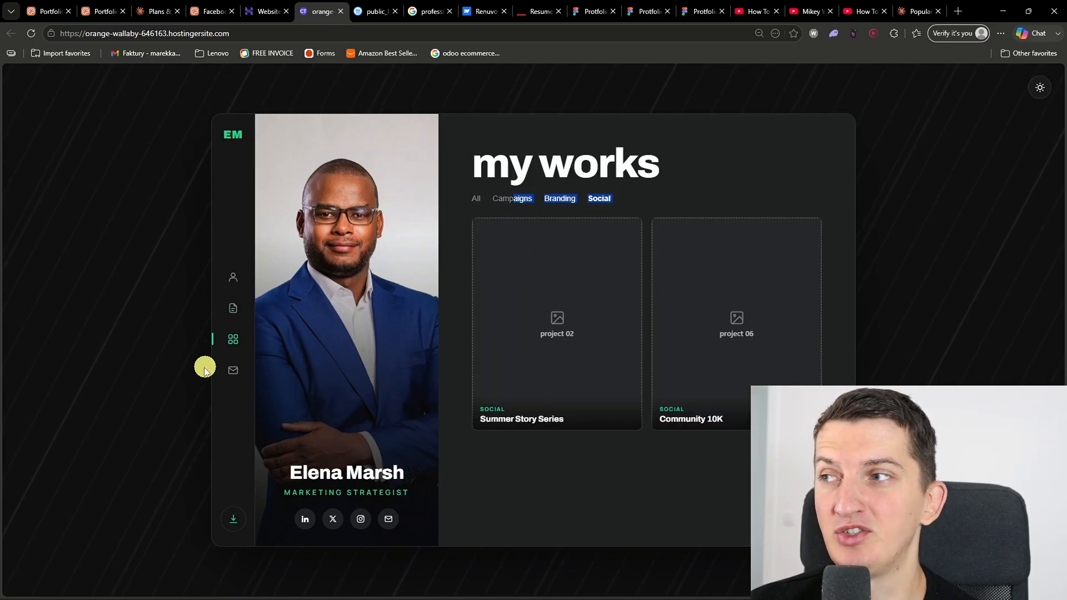
Step: Look through the portfolio's contact section, try its download link and return to the resume section
left_click(233, 369)
scroll(562, 319, "down", 3)
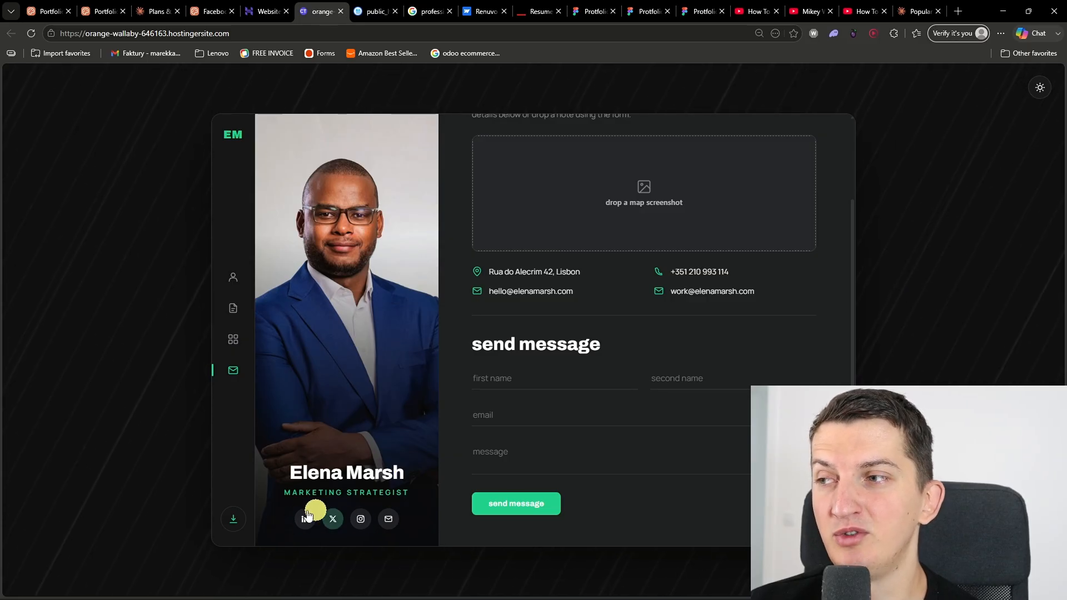
left_click(233, 519)
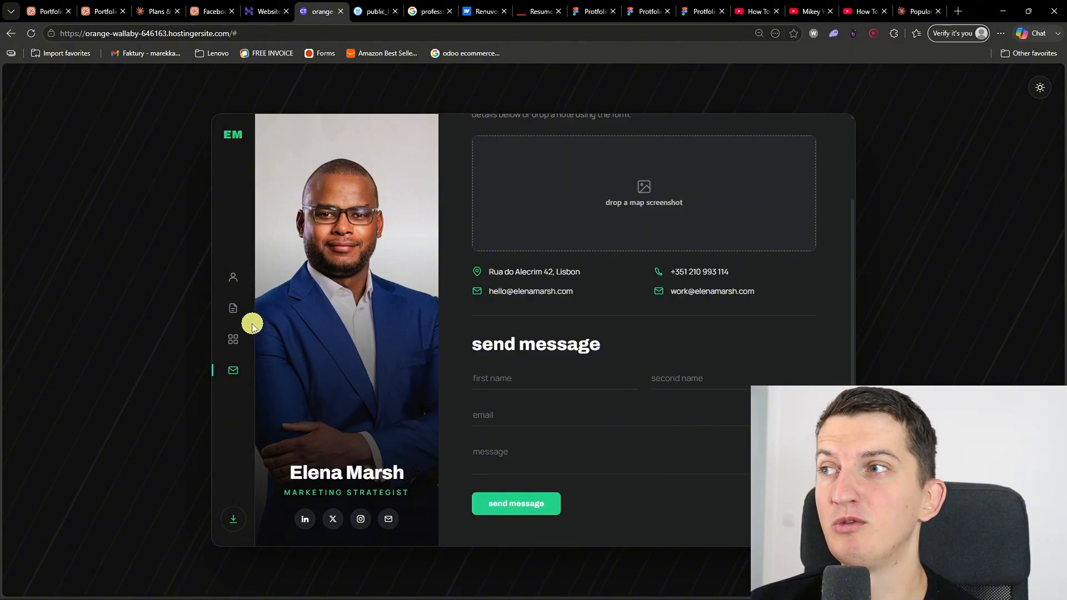
left_click(234, 308)
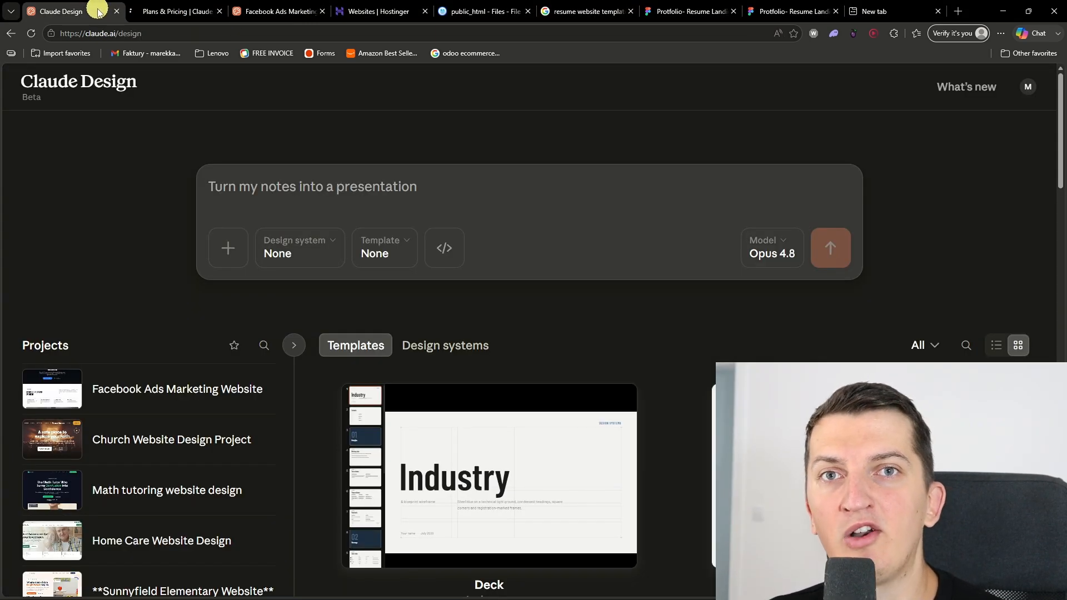
Step: Review the individual plans on Claude's pricing page
left_click(173, 12)
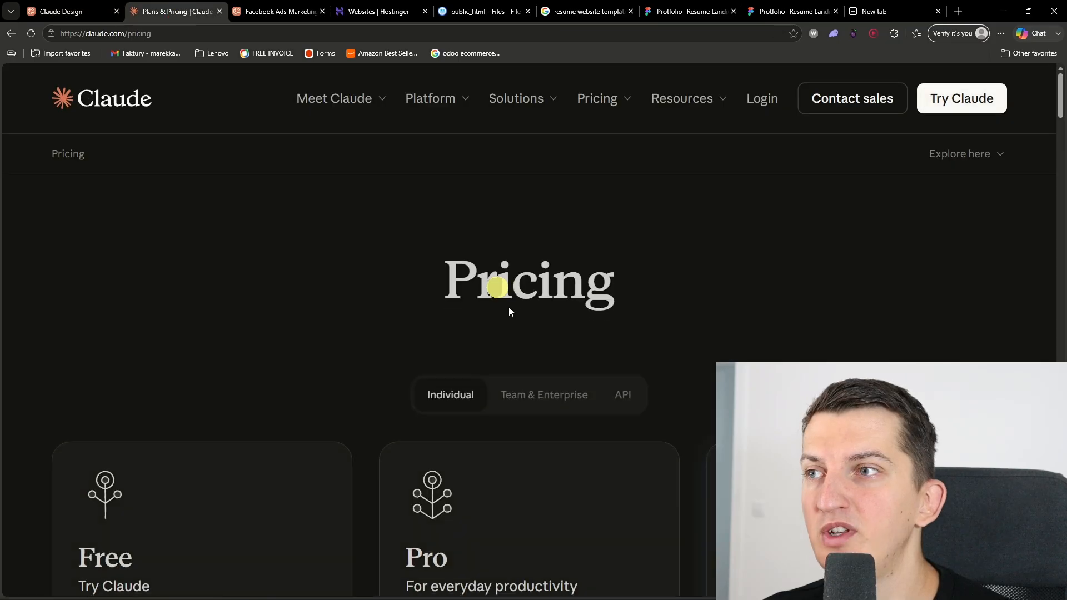
scroll(465, 394, "down", 4)
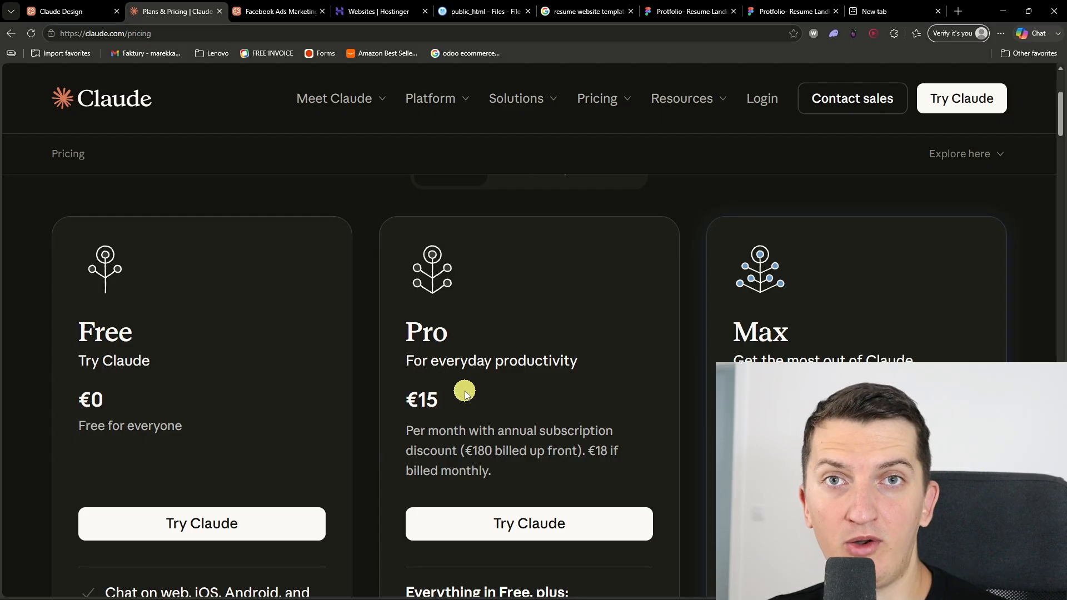
Step: Open hostinger.com in a private browsing window and accept all cookies
key("ctrl+shift+n")
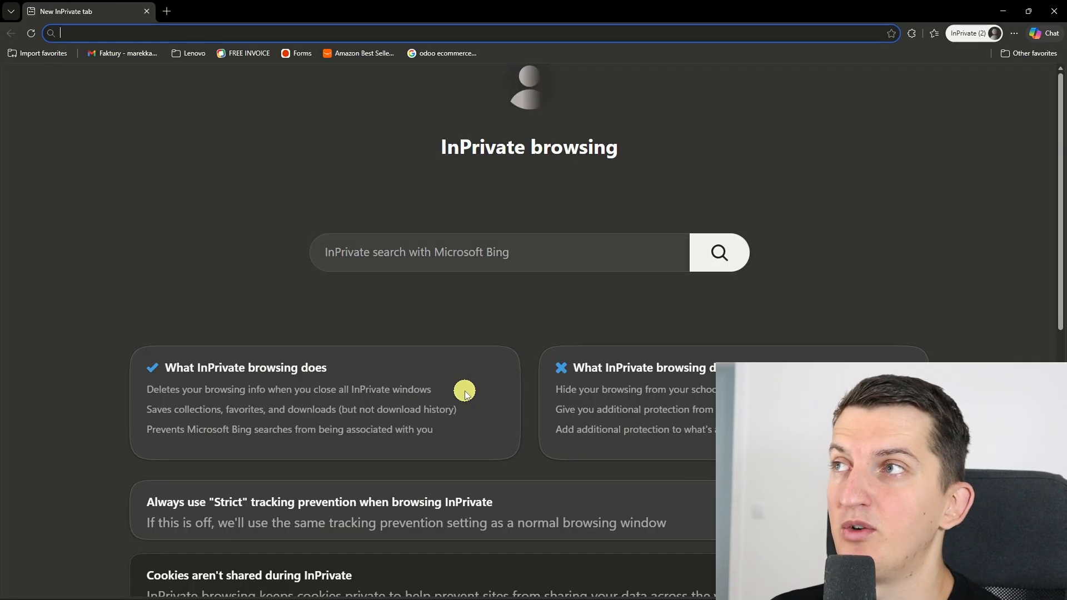
type("hostinger.com")
key("Return")
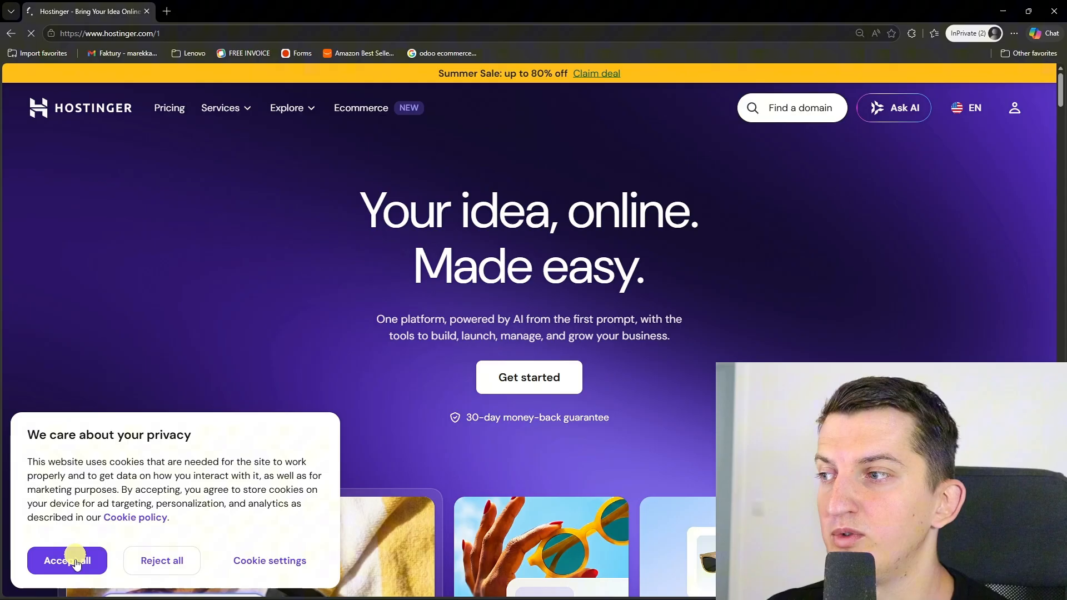
left_click(69, 559)
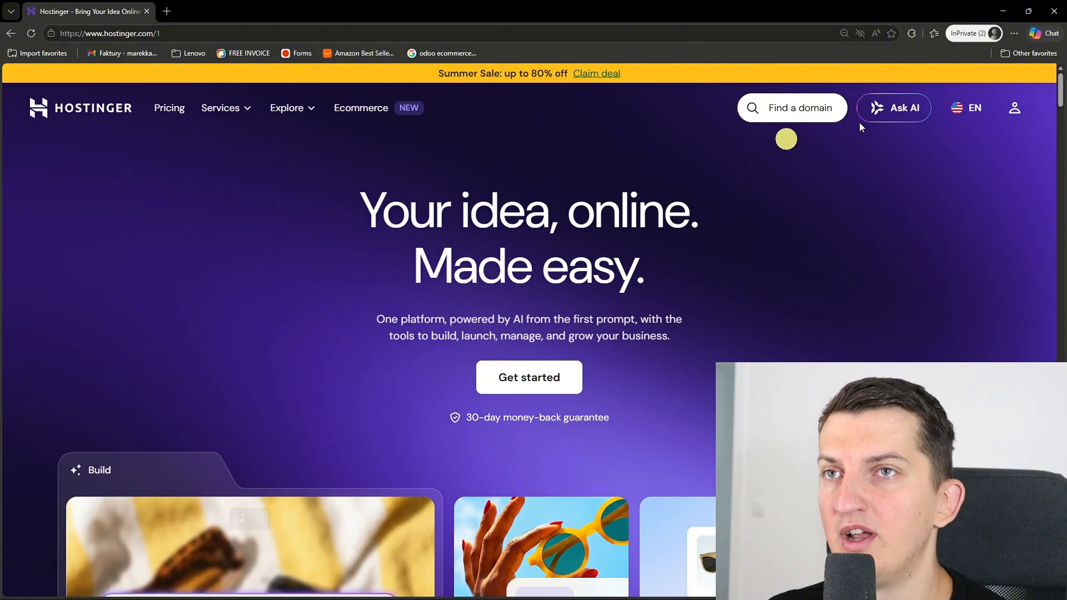
Step: Choose the Premium web hosting plan from Hostinger's pricing page
left_click(169, 108)
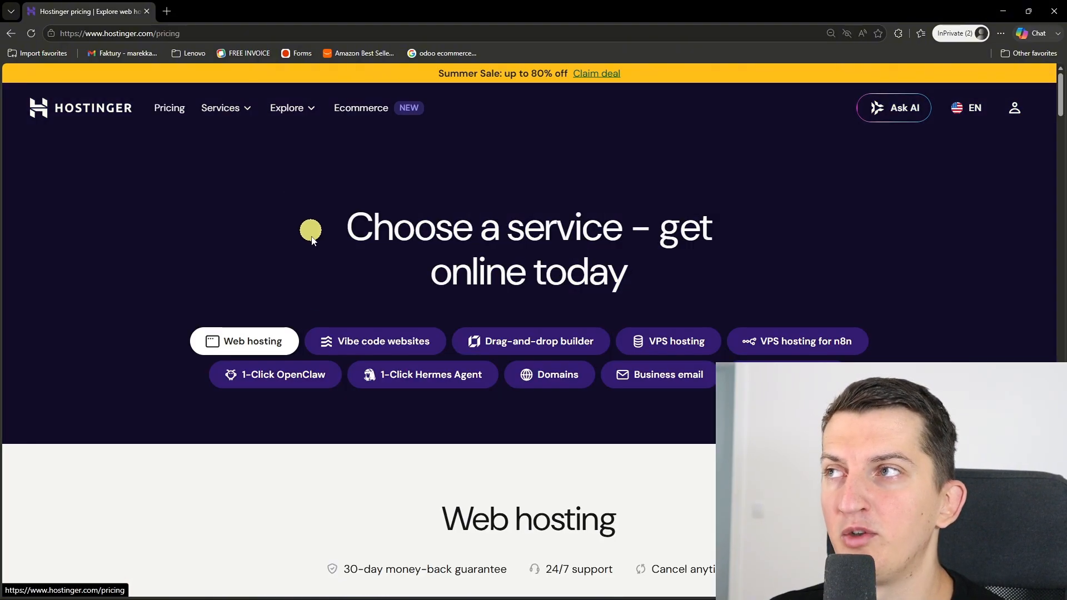
scroll(309, 244, "down", 5)
scroll(312, 264, "down", 5)
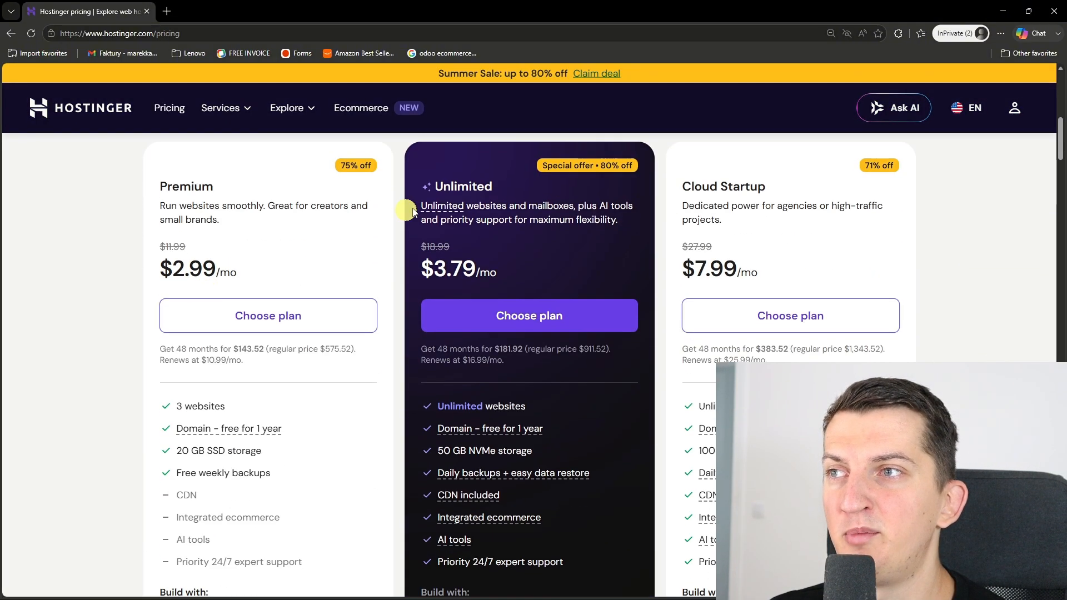
left_click(257, 315)
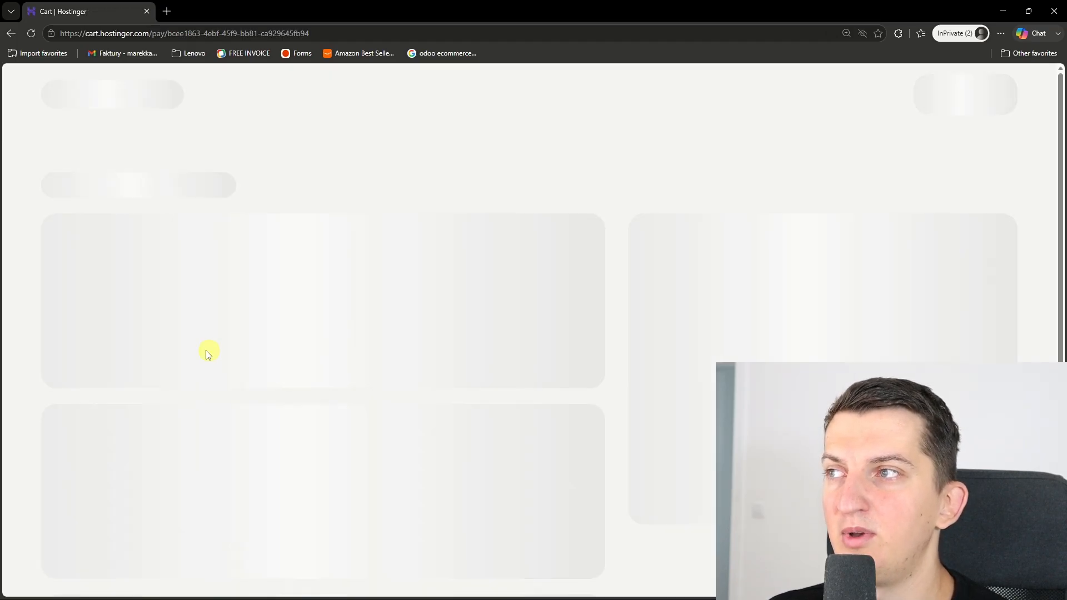
Step: Apply the coupon code MARCUS to the Premium plan order in the cart
scroll(158, 323, "down", 2)
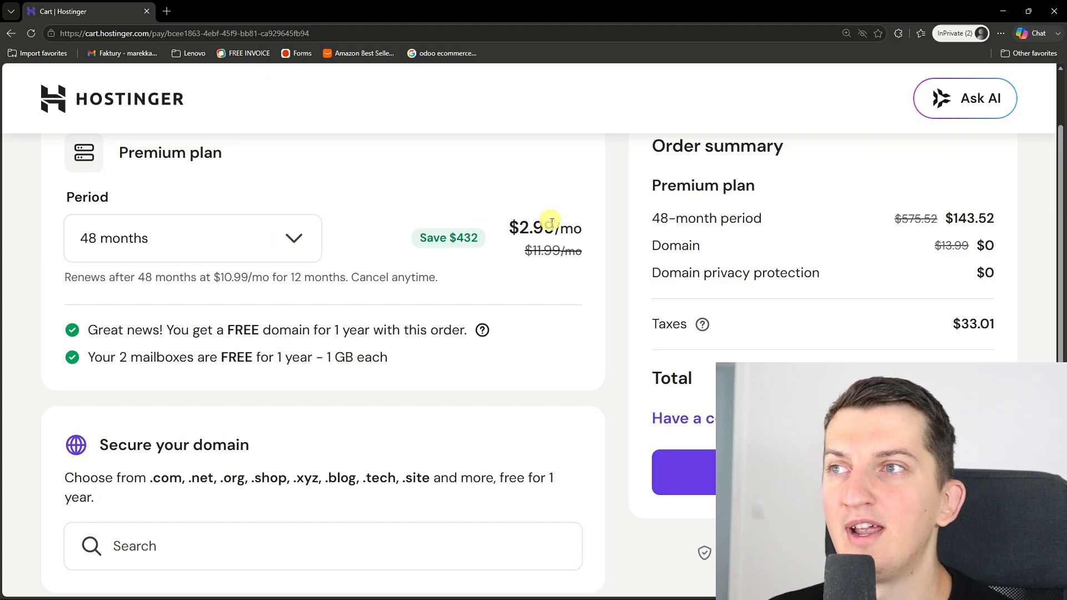
scroll(550, 253, "down", 2)
left_click(761, 307)
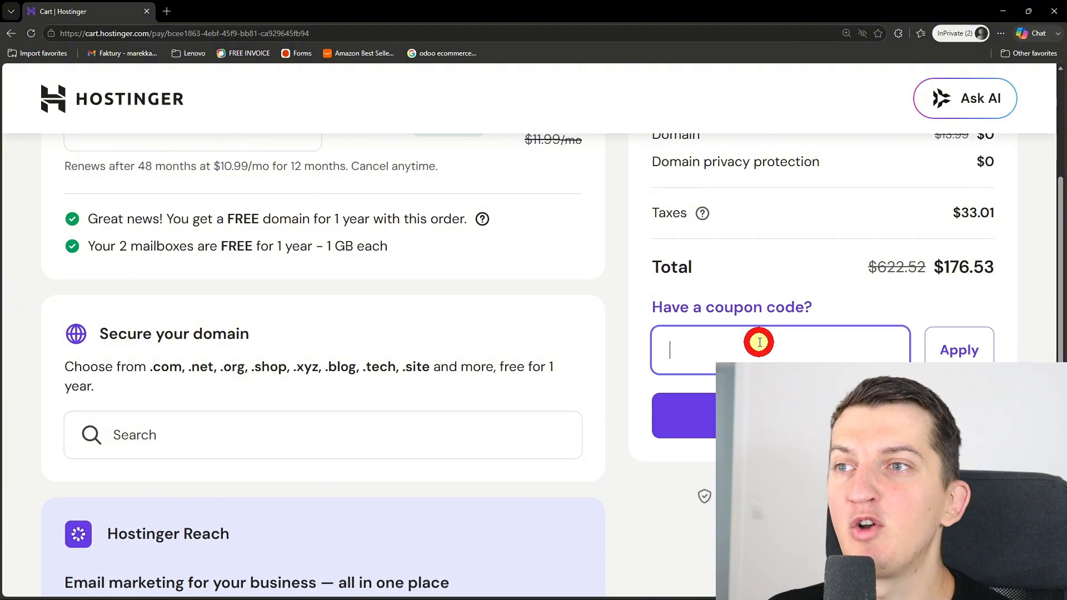
left_click(984, 349)
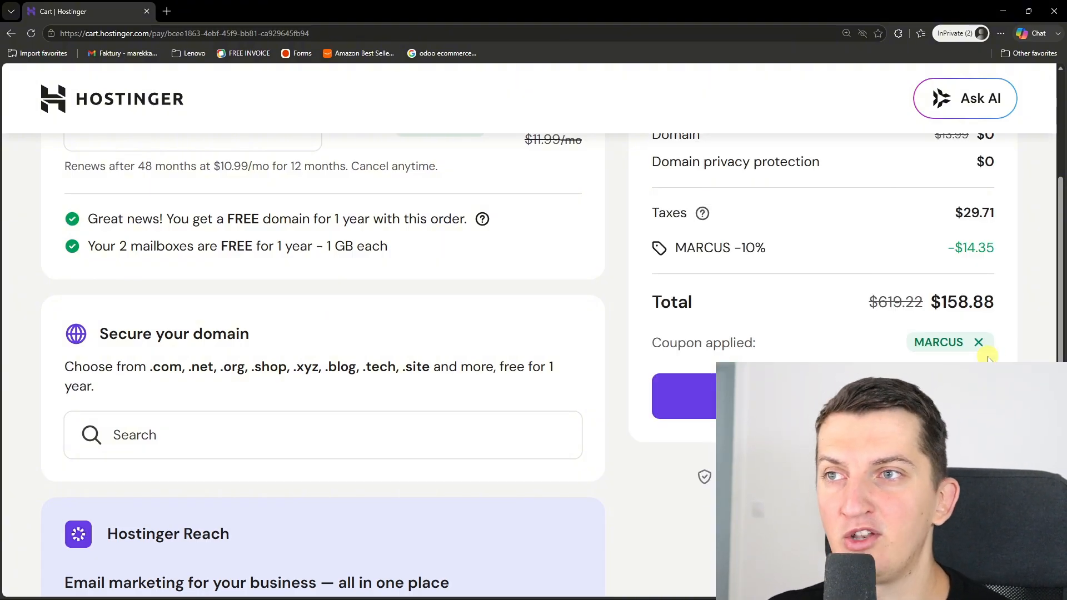
Step: Search for the domain djalwdjakwd.com in the cart's domain section
left_click(330, 444)
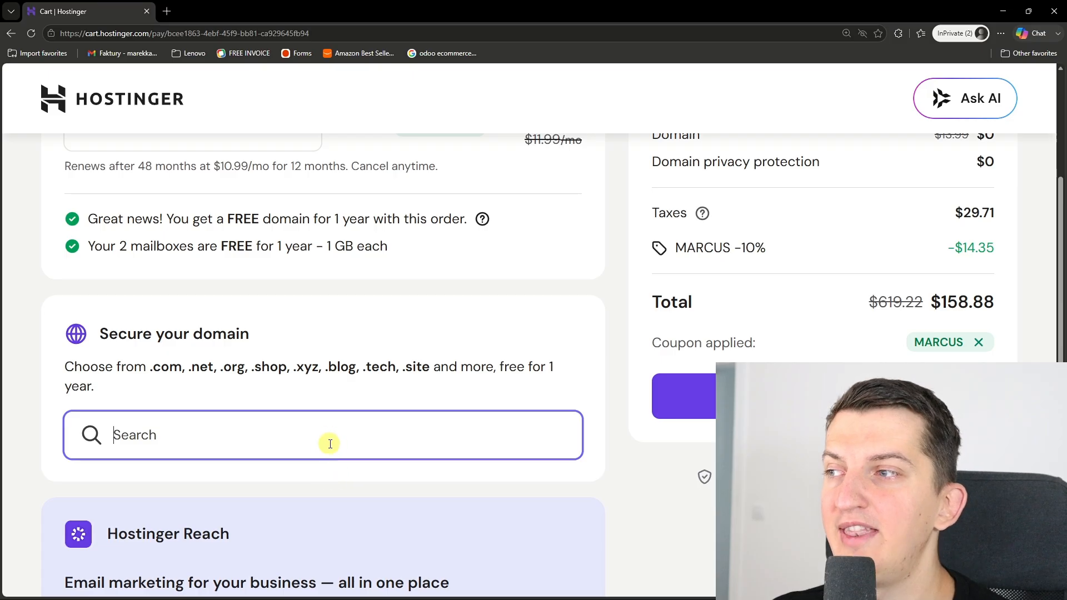
type("djalwdjakwd.com")
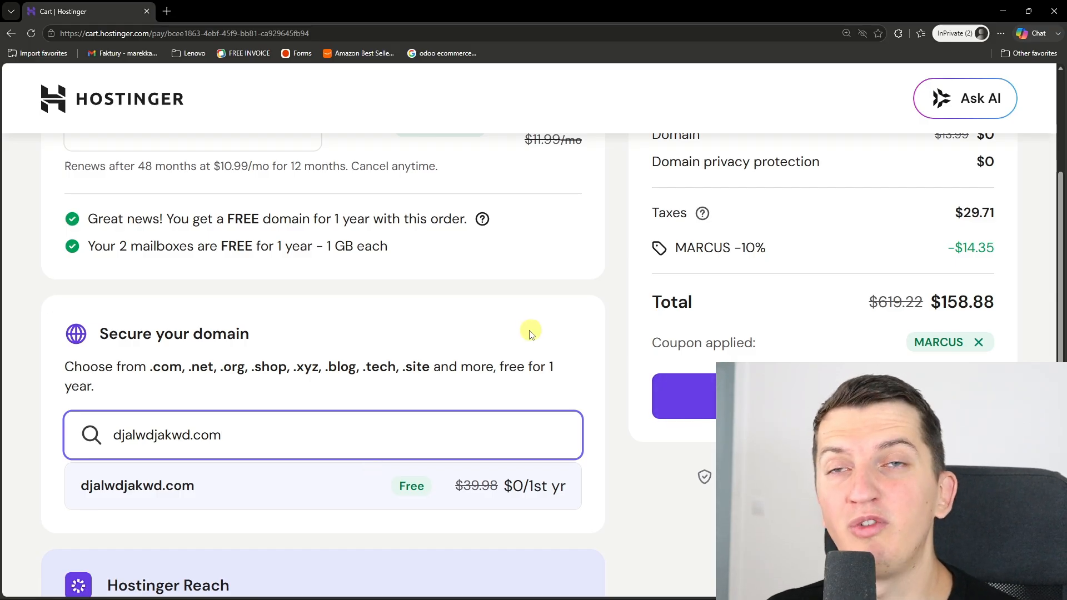
scroll(515, 343, "up", 4)
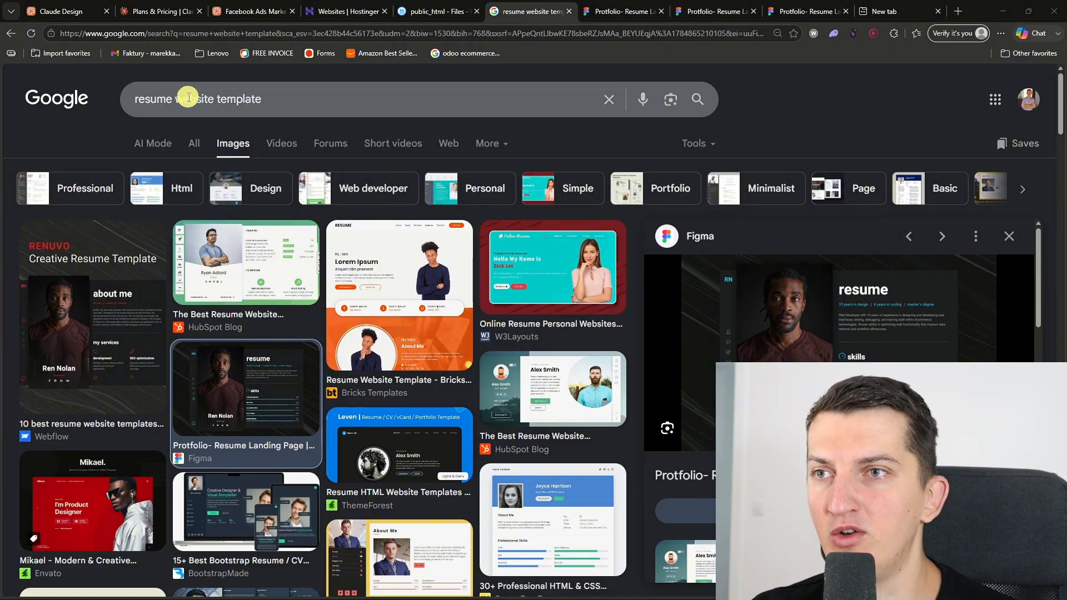
Step: Search Google Images for "resume website template framer" to find reference designs
left_click(61, 11)
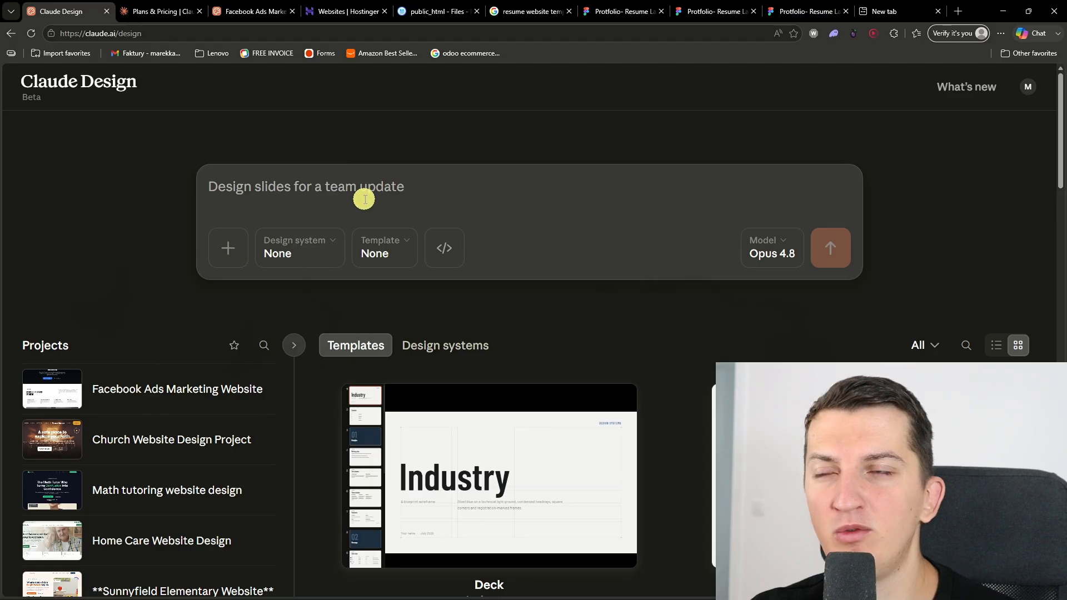
left_click(525, 11)
left_click(276, 101)
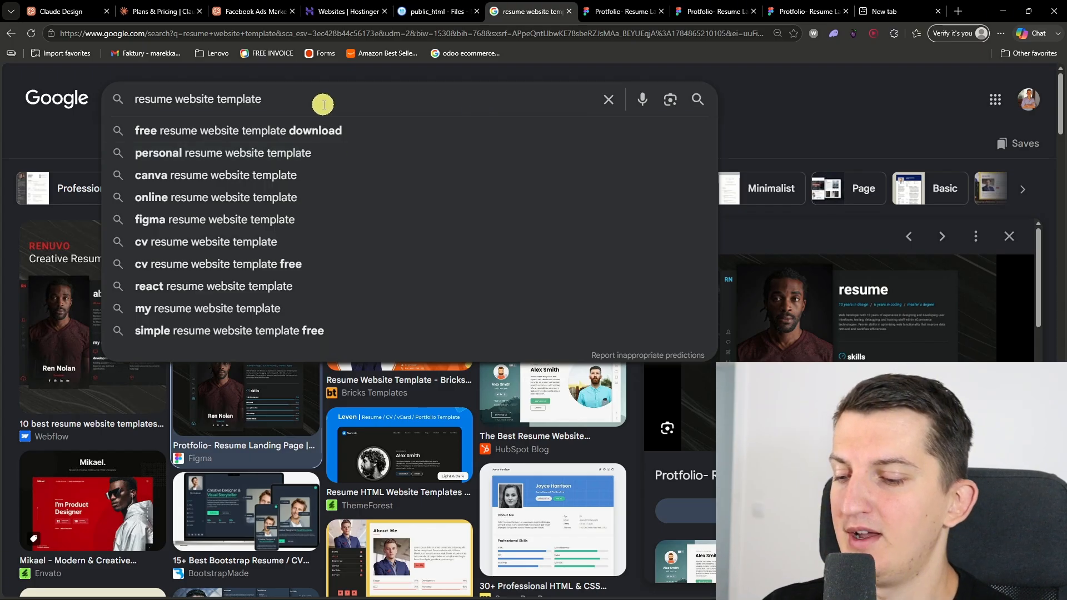
type("framer")
key("Return")
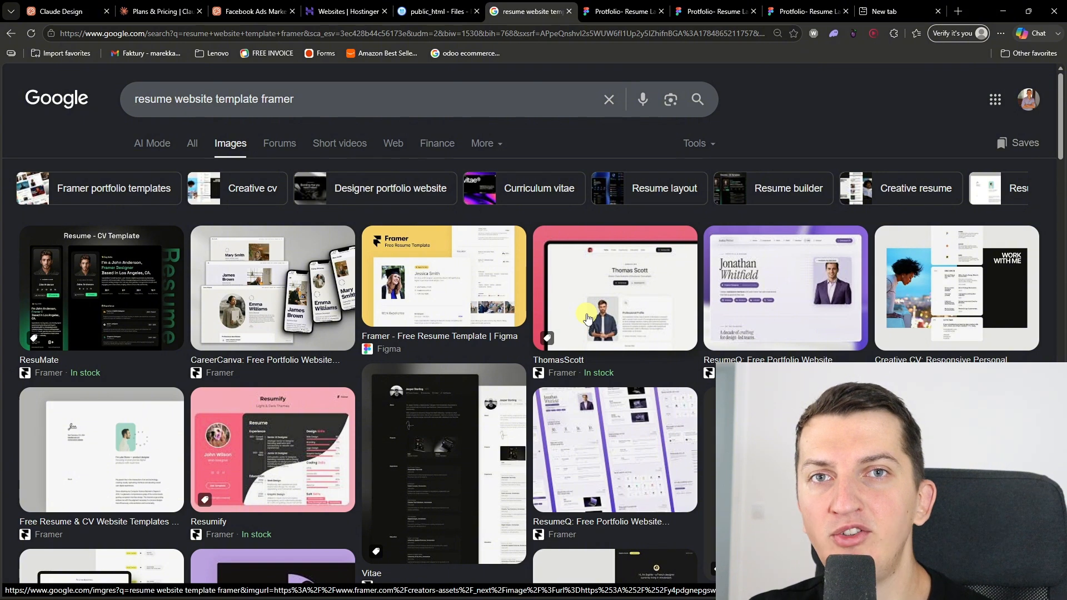
Step: Capture a full-page screenshot of the image results and save it to the downloads
right_click(763, 128)
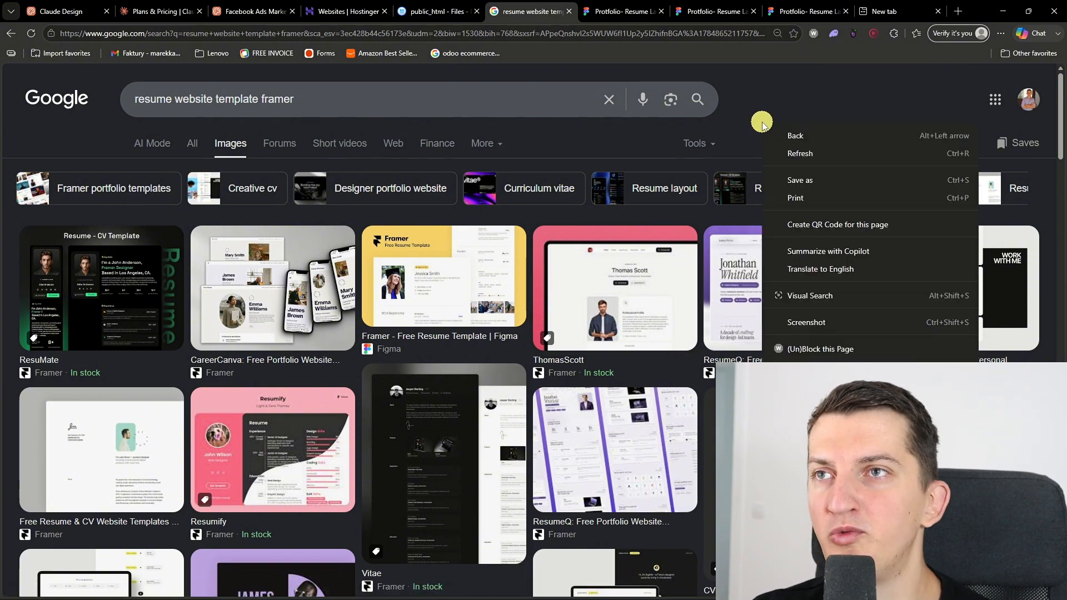
left_click(817, 325)
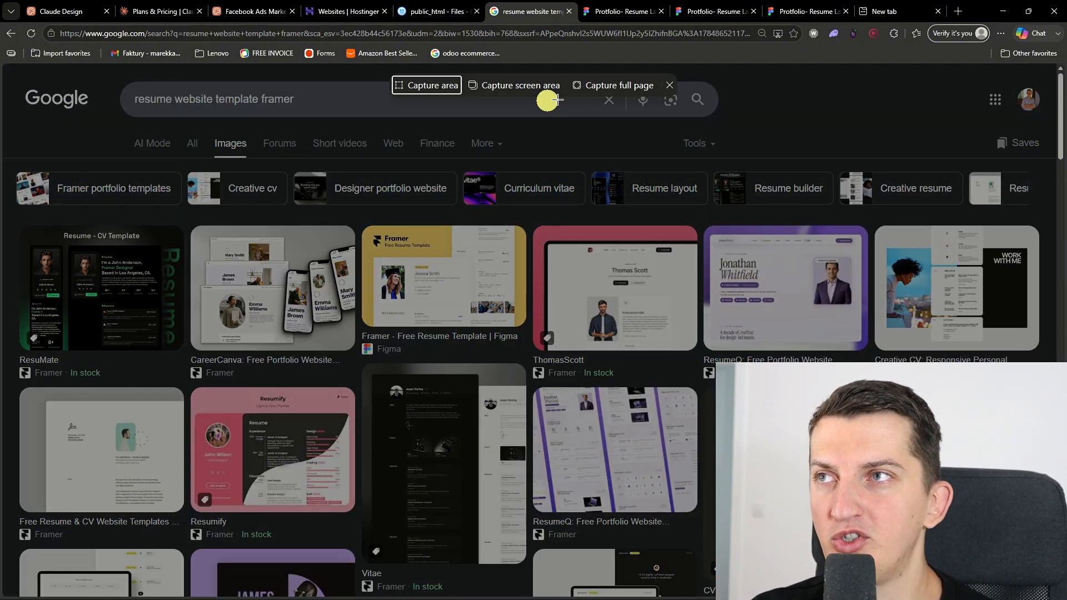
left_click(614, 86)
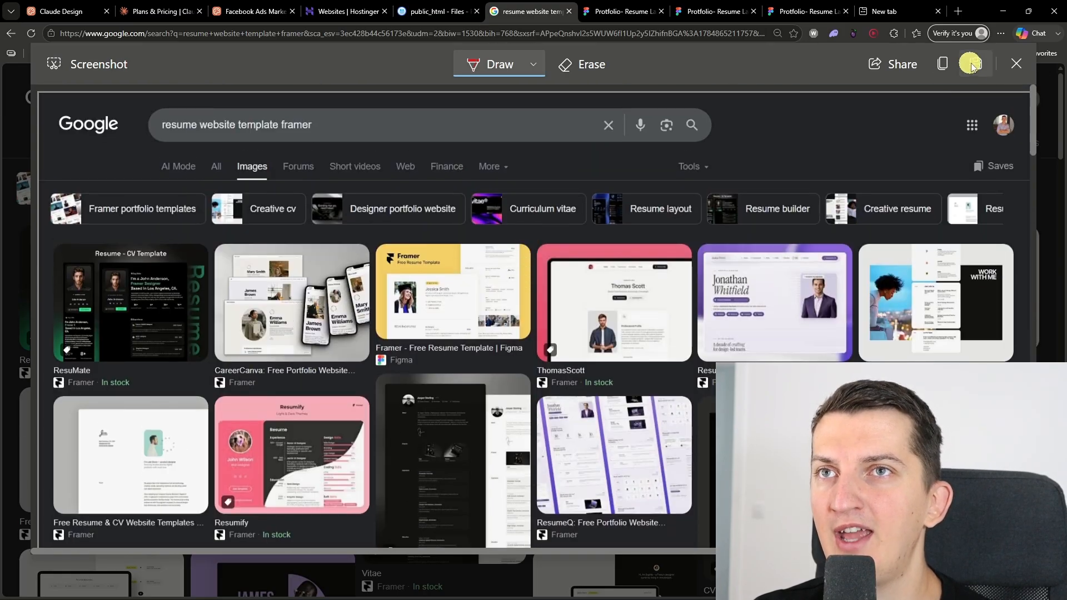
left_click(977, 63)
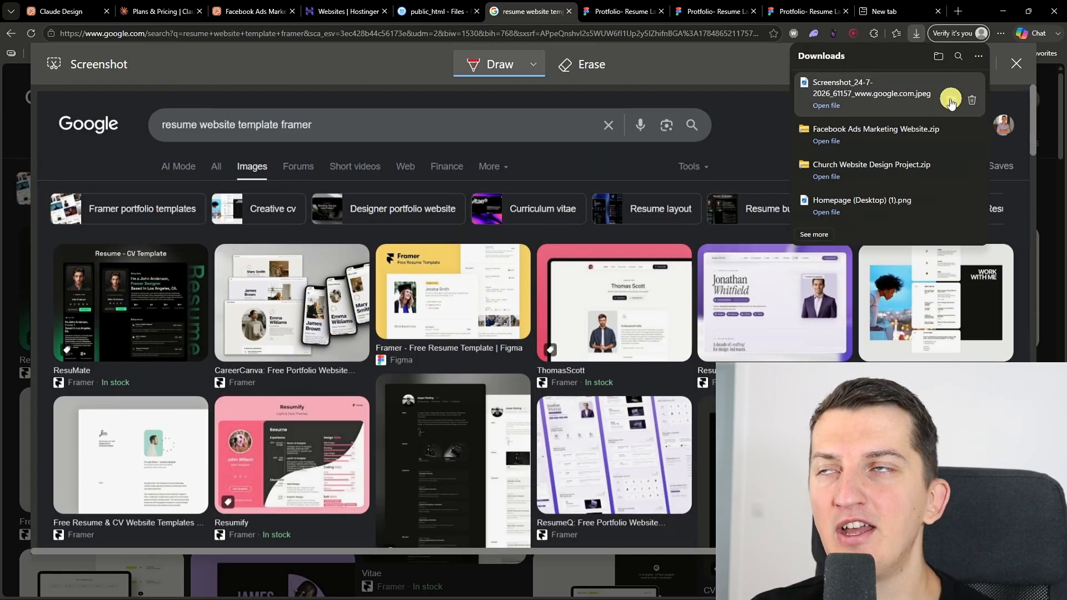
Step: In Claude Design, attach the reference screenshots and submit the prompt for a simple, responsive, mobile-friendly marketing resume website with animations
left_click(79, 4)
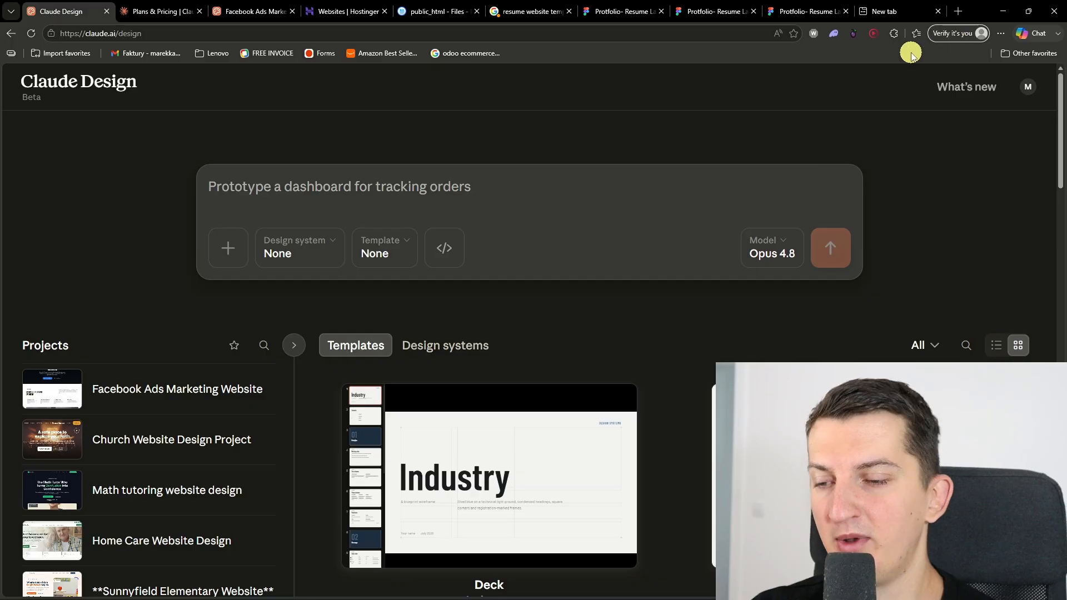
key("ctrl+j")
left_click_drag(871, 90, 512, 201)
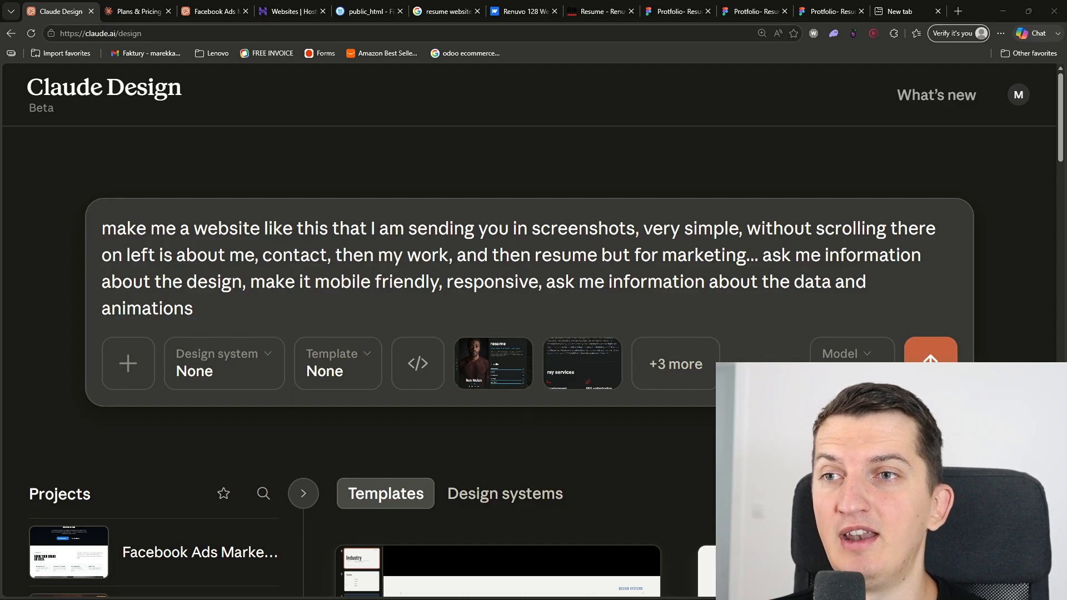
left_click(927, 359)
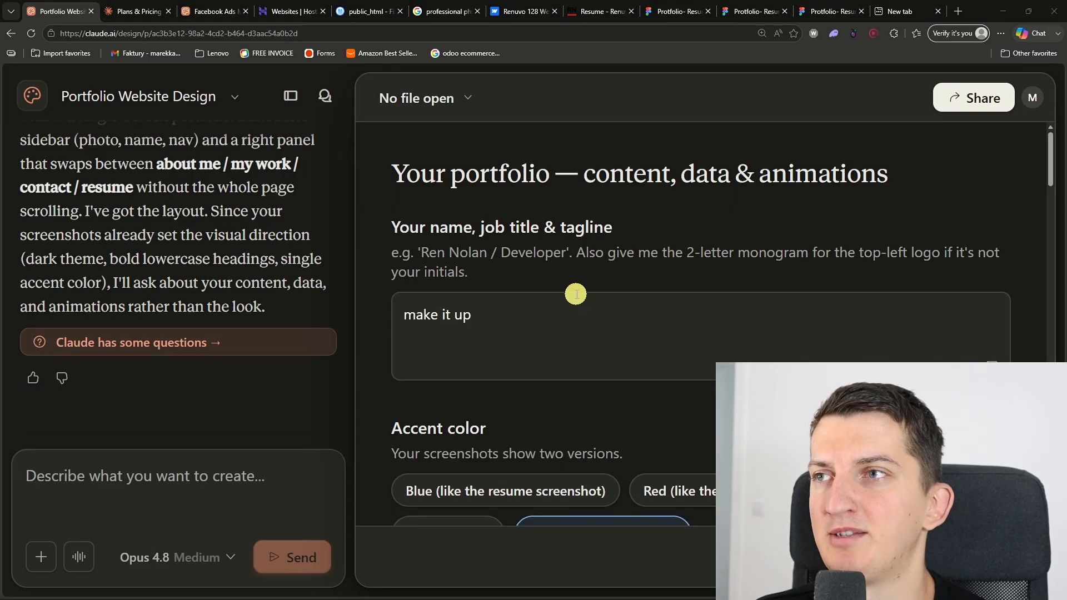
Step: Check the portfolio questionnaire's prepared answers from name and job title through the optional extras, and submit them
left_click(577, 315)
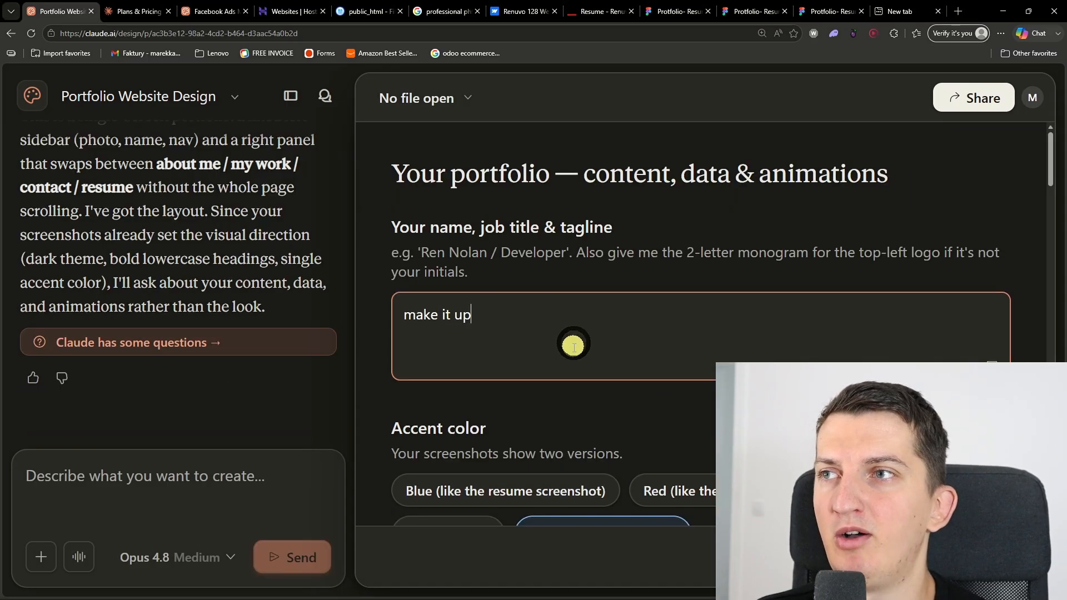
scroll(598, 409, "down", 5)
scroll(600, 410, "down", 8)
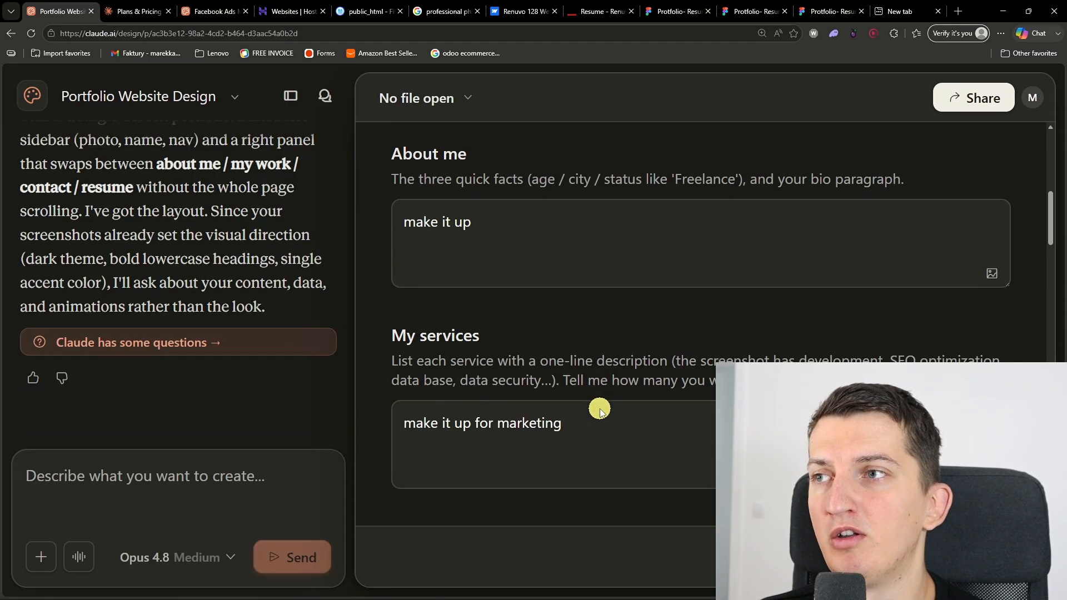
scroll(600, 409, "down", 7)
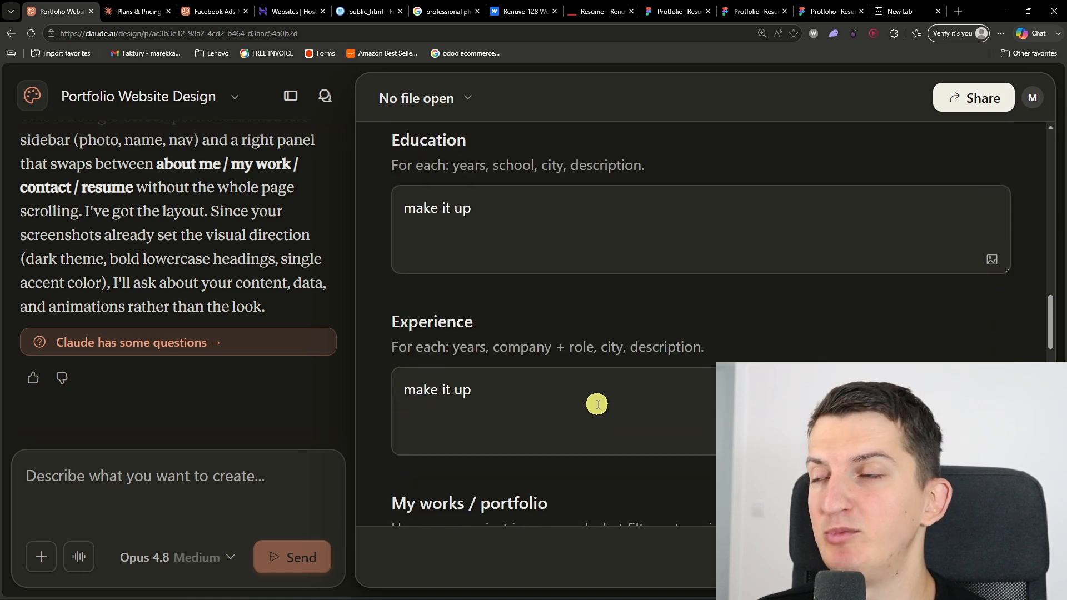
scroll(597, 405, "down", 6)
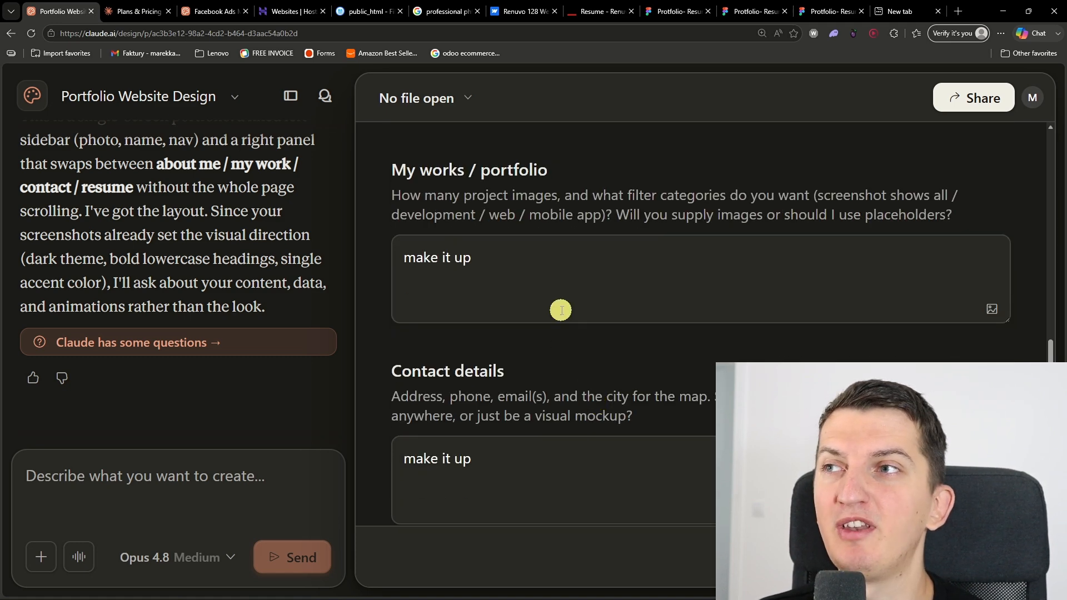
scroll(561, 325, "down", 4)
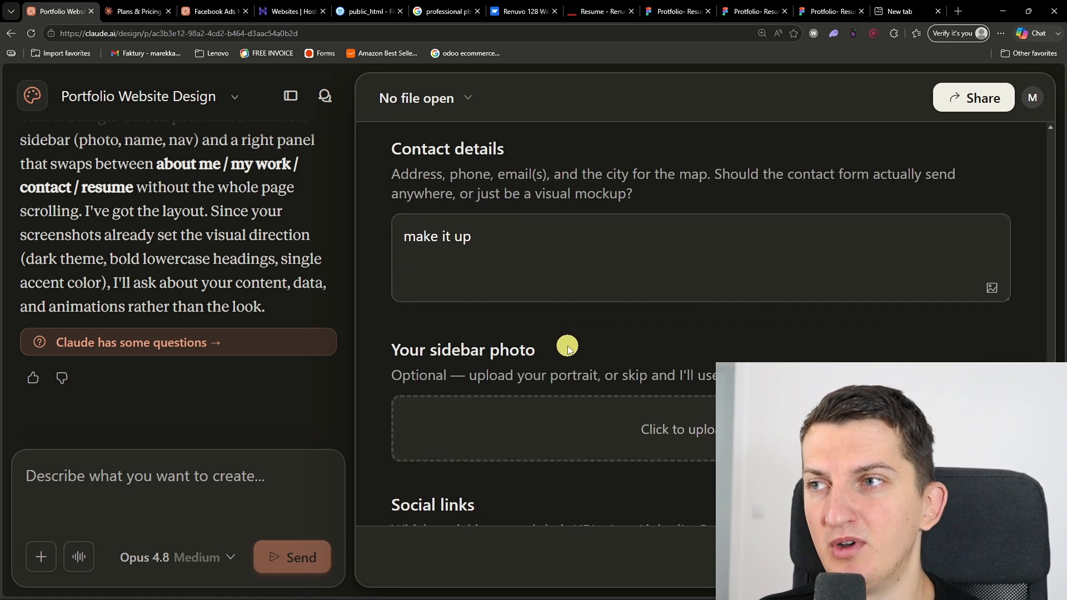
scroll(566, 346, "down", 2)
scroll(566, 346, "down", 7)
scroll(547, 349, "down", 5)
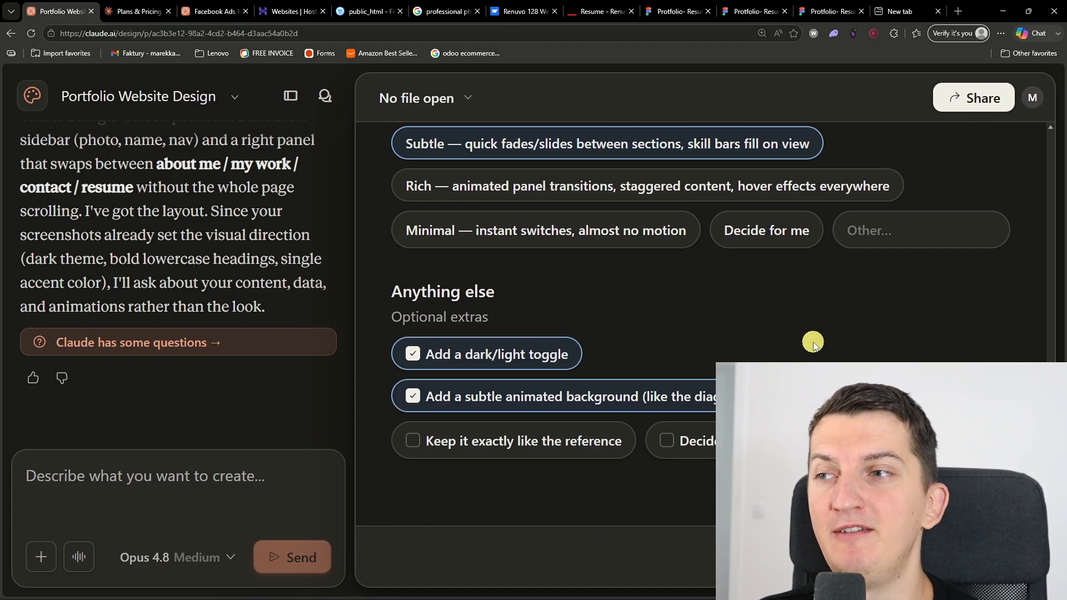
scroll(785, 310, "up", 1)
left_click(981, 556)
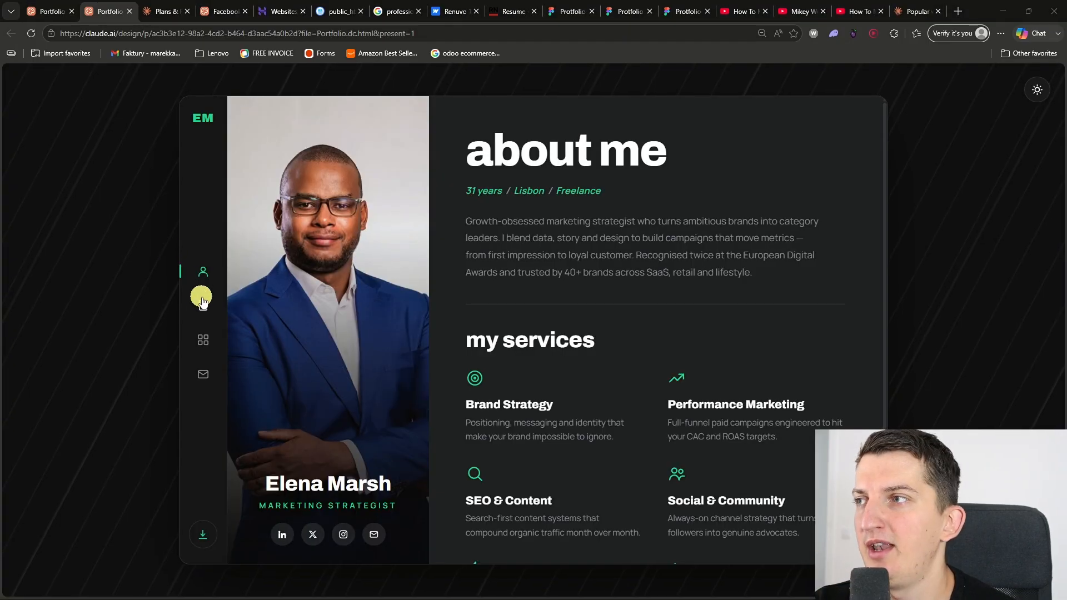
Step: Review the portfolio preview's resume section and the works gallery, filtering projects by Campaigns, Branding, Social and All
left_click(203, 301)
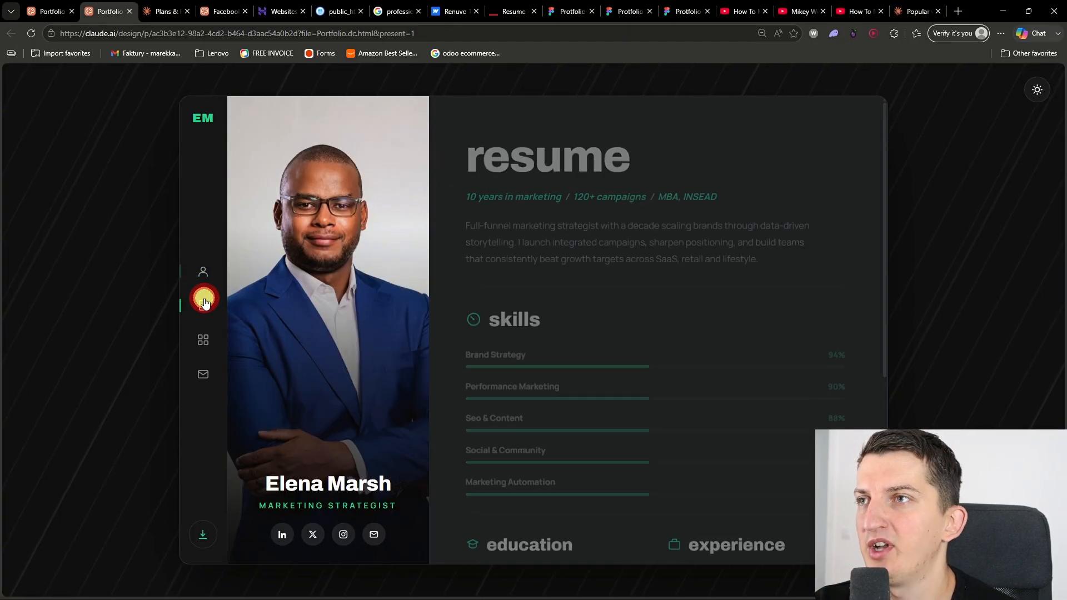
scroll(590, 328, "down", 5)
left_click(203, 337)
scroll(607, 309, "up", 5)
left_click(517, 192)
left_click(565, 189)
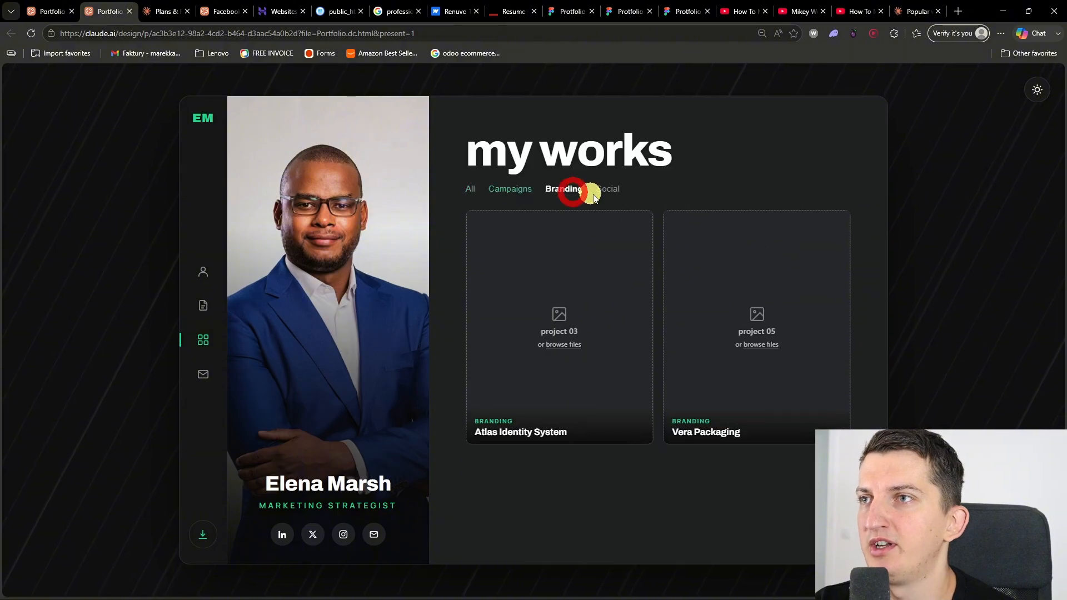
left_click(606, 189)
left_click(471, 189)
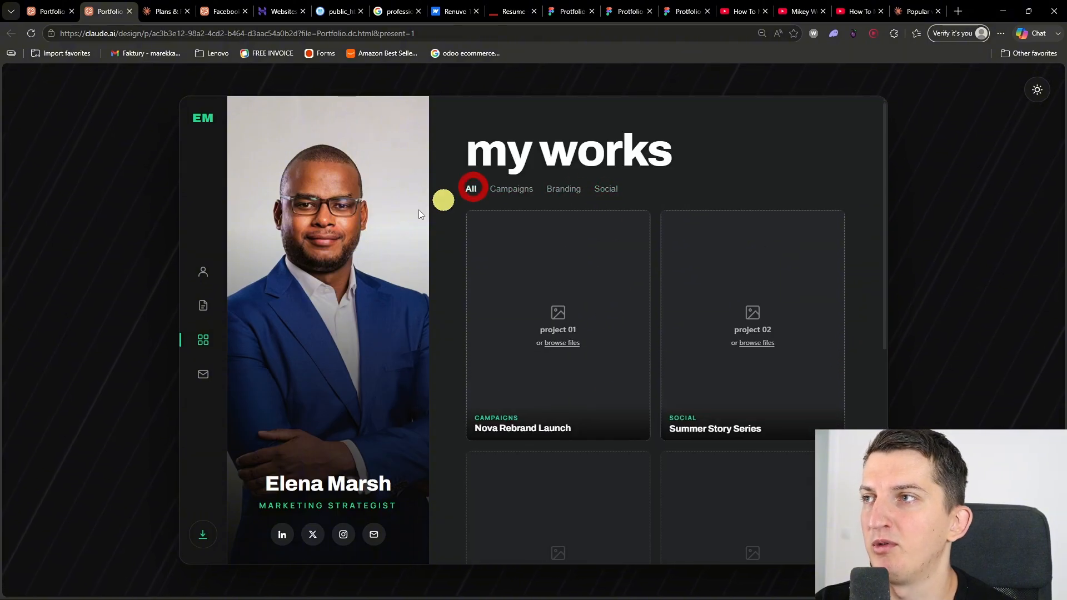
Step: Inspect the preview's contact section, including the map placeholder and the send message form's first name field
left_click(203, 374)
scroll(645, 311, "down", 2)
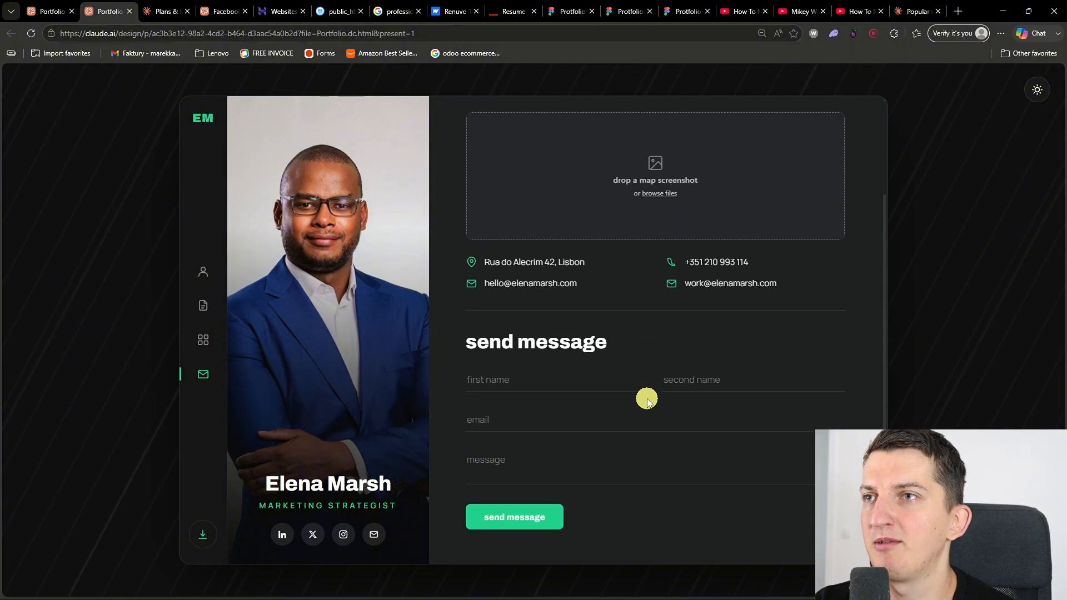
scroll(642, 389, "up", 2)
scroll(636, 381, "down", 2)
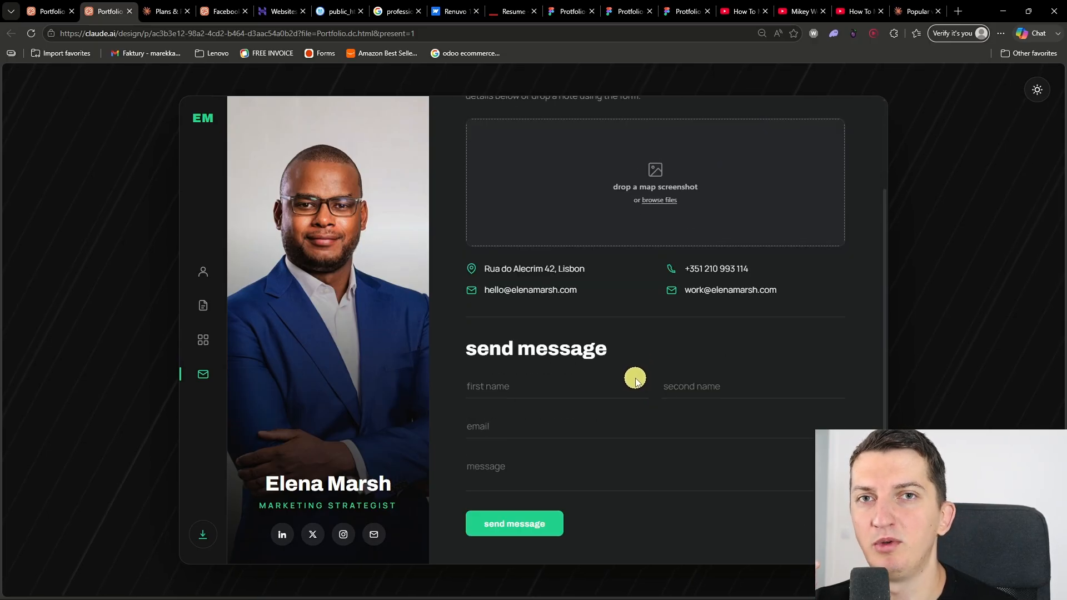
left_click(565, 386)
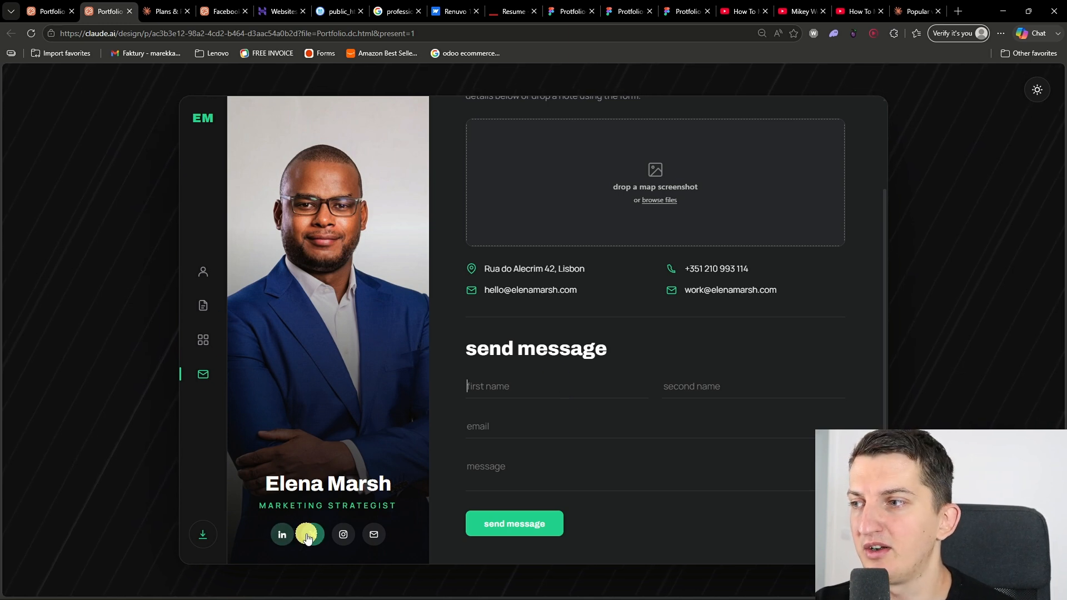
Step: Revisit the preview's resume section and look through the about me text and services
left_click(203, 296)
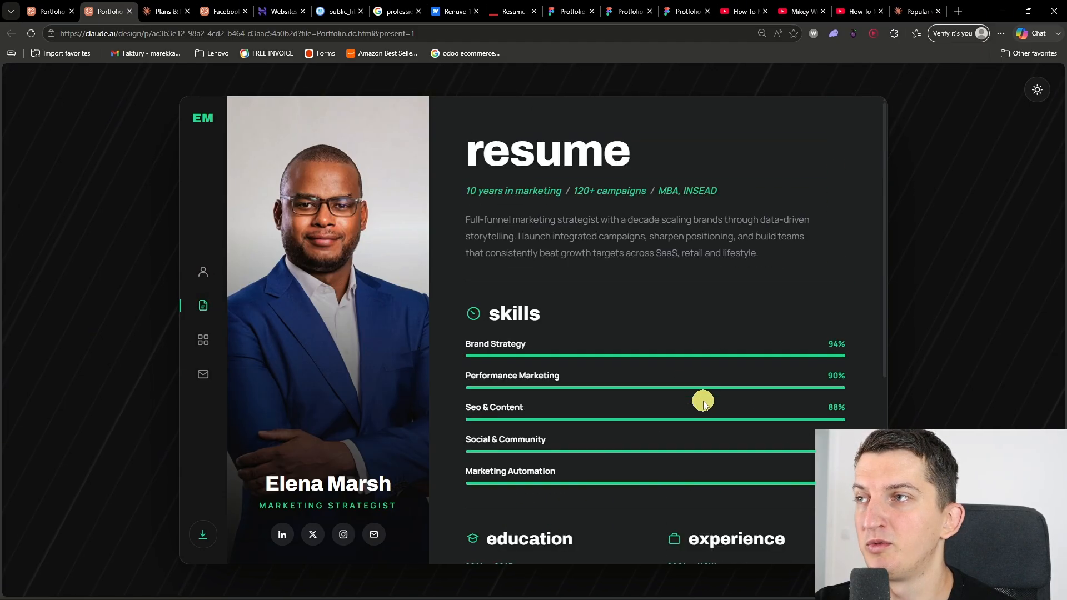
left_click(204, 272)
scroll(665, 339, "up", 2)
scroll(667, 340, "down", 2)
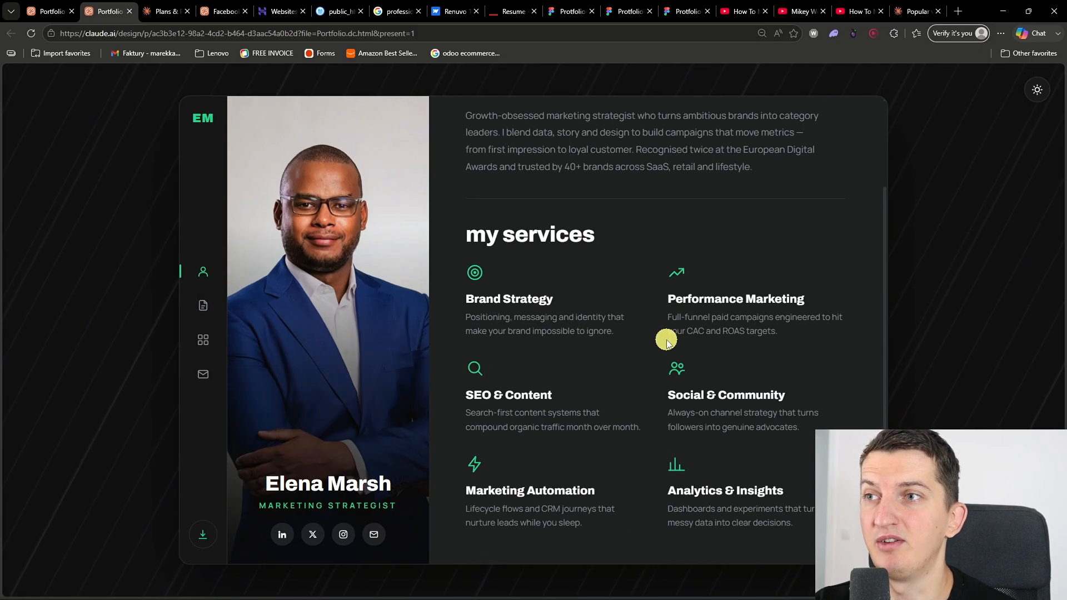
Step: Test the preview's theme toggle by alternating between light and dark modes, ending in dark mode
left_click(1038, 89)
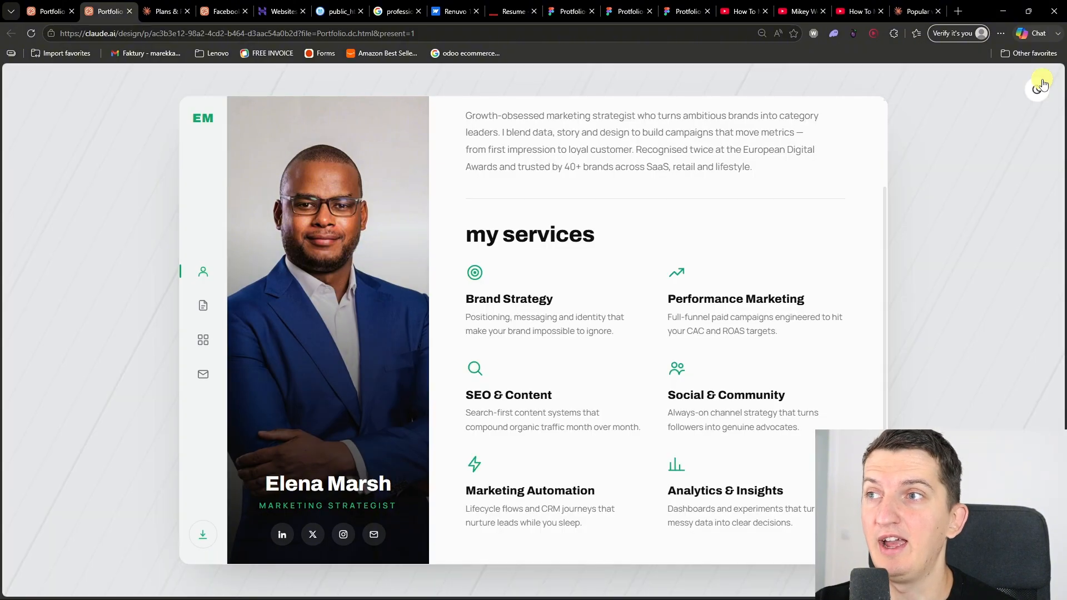
left_click(1042, 89)
left_click(1042, 89)
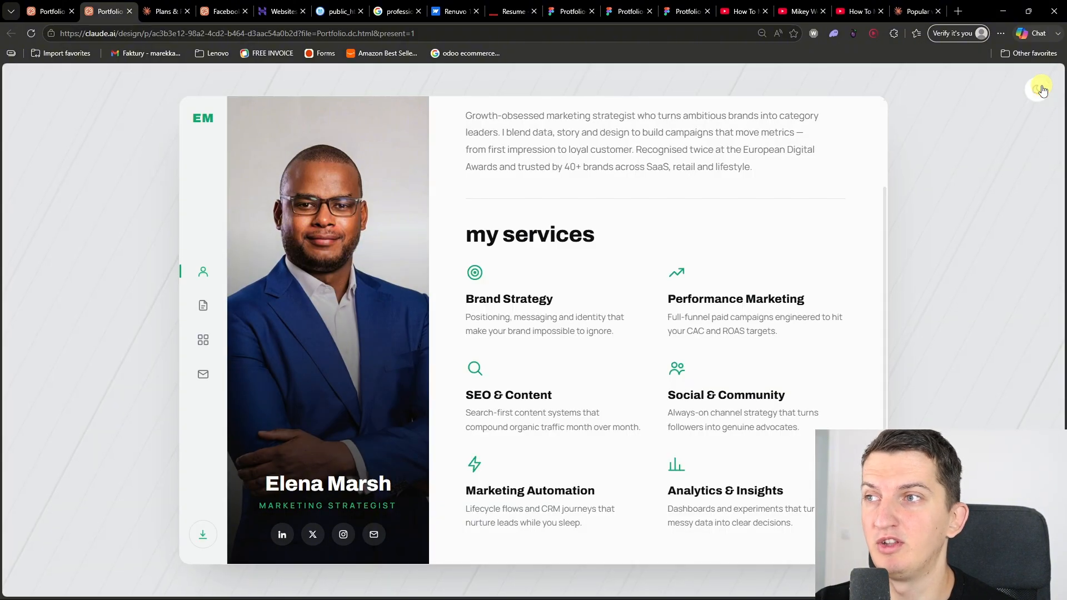
left_click(1041, 89)
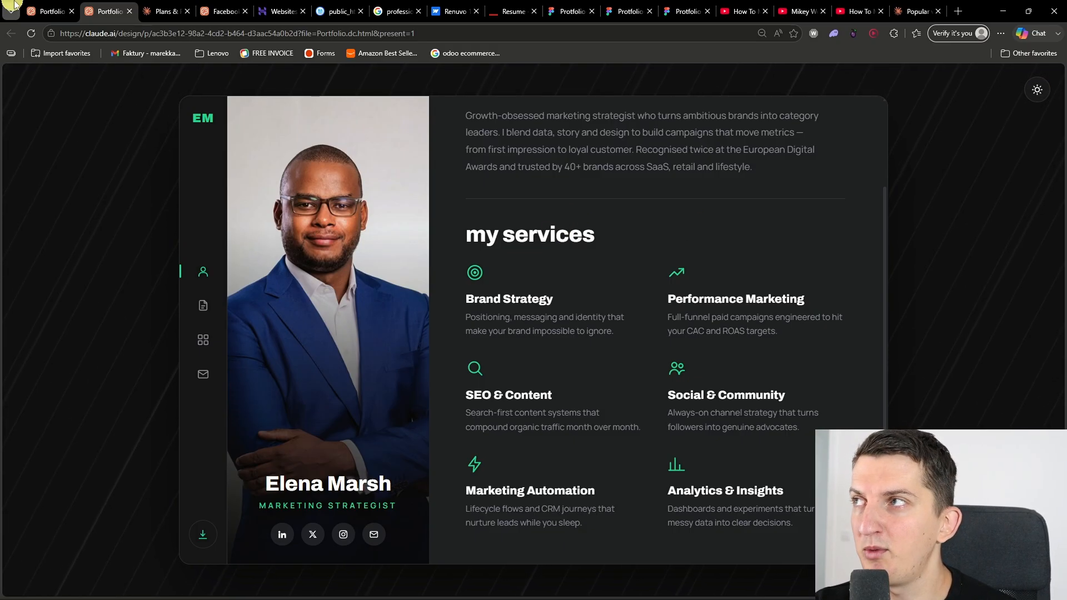
Step: In the Claude Design project chat, write a request to export the whole site as index.html
left_click(49, 11)
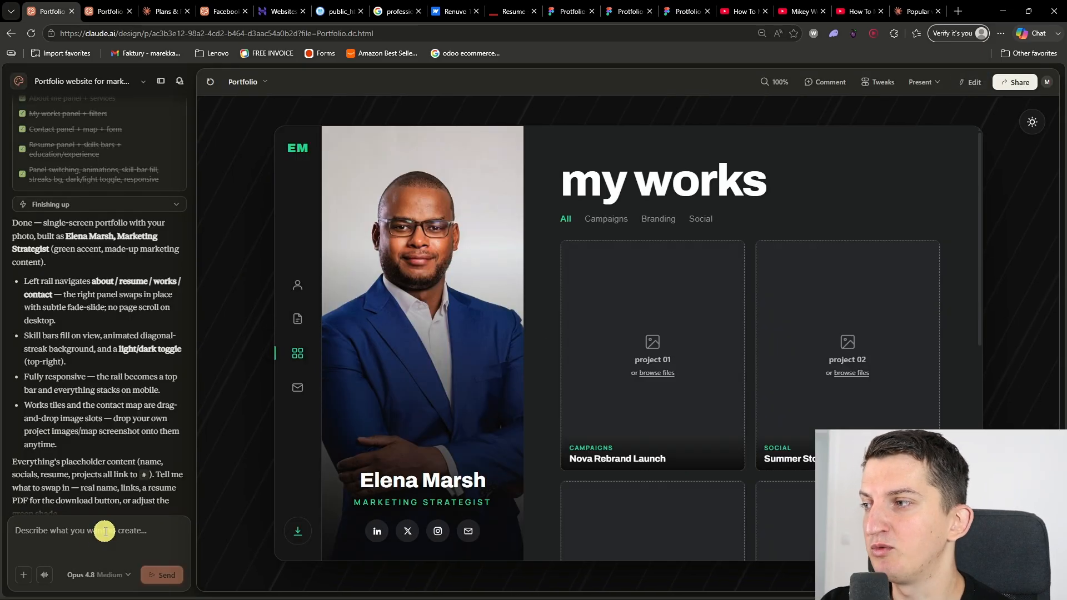
type("now export me the hwold site as index.html ok? thank you")
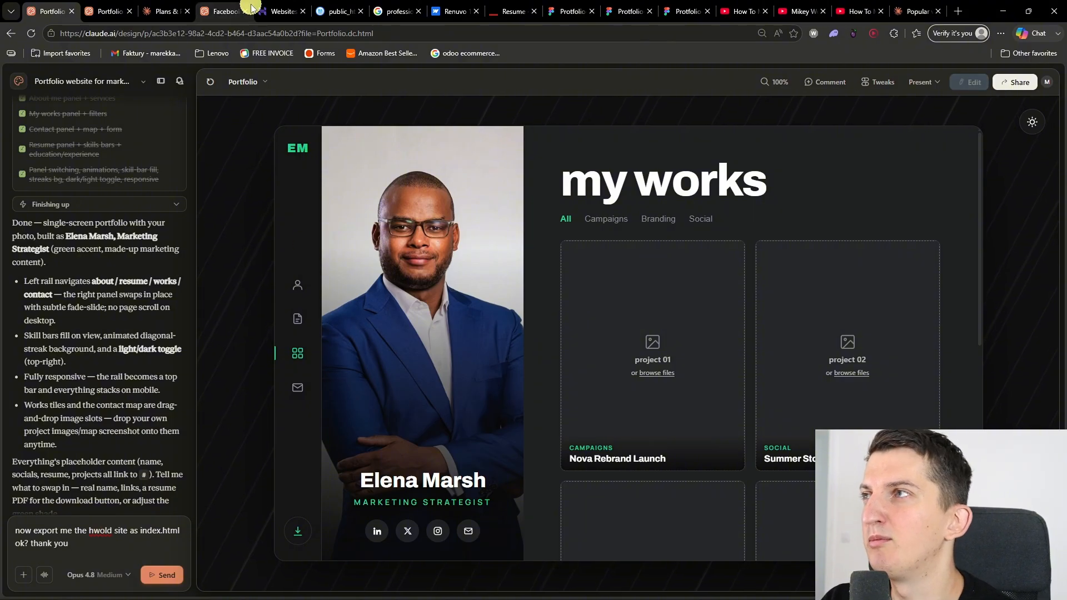
Step: Recheck the resume, works, contact and about sections in the full-page preview, and return to the project chat
left_click(105, 11)
left_click(201, 308)
left_click(201, 340)
left_click(201, 371)
left_click(203, 271)
left_click(52, 3)
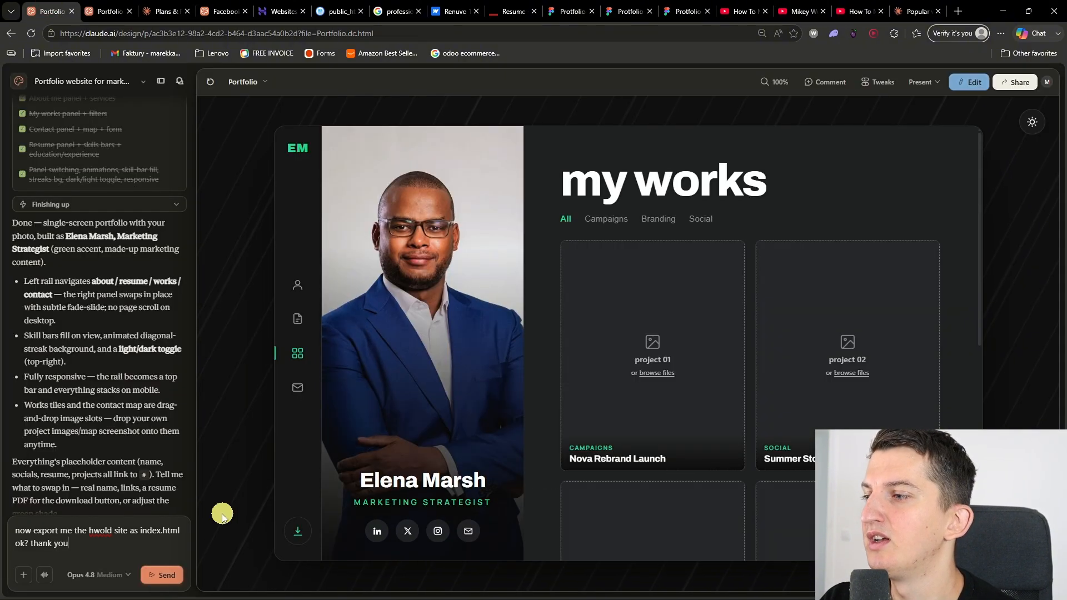
Step: Add "and give me download link" to the drafted export request and submit it
left_click(152, 554)
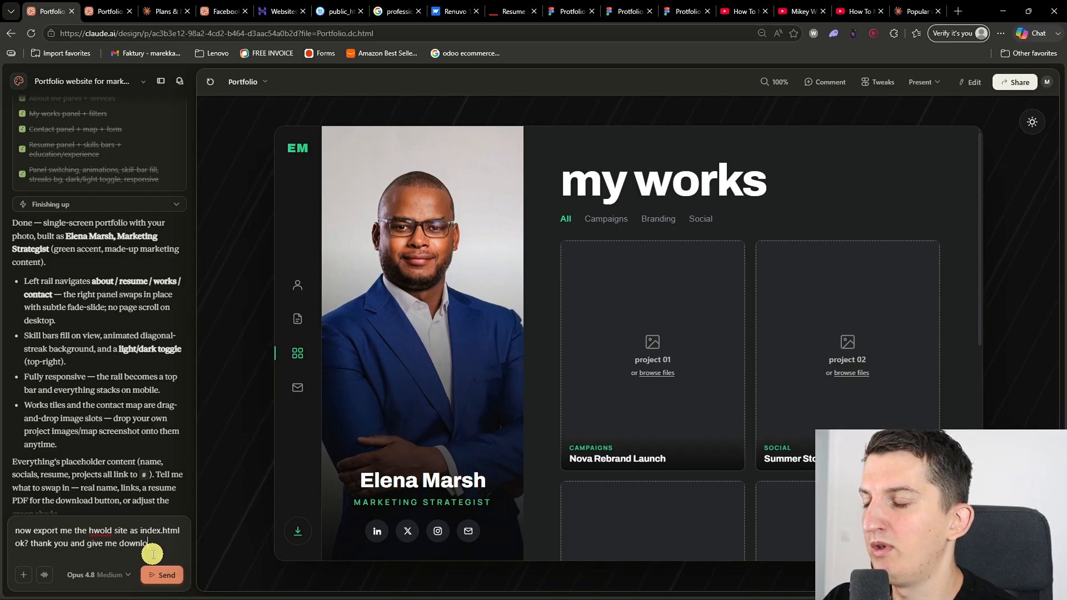
left_click(156, 568)
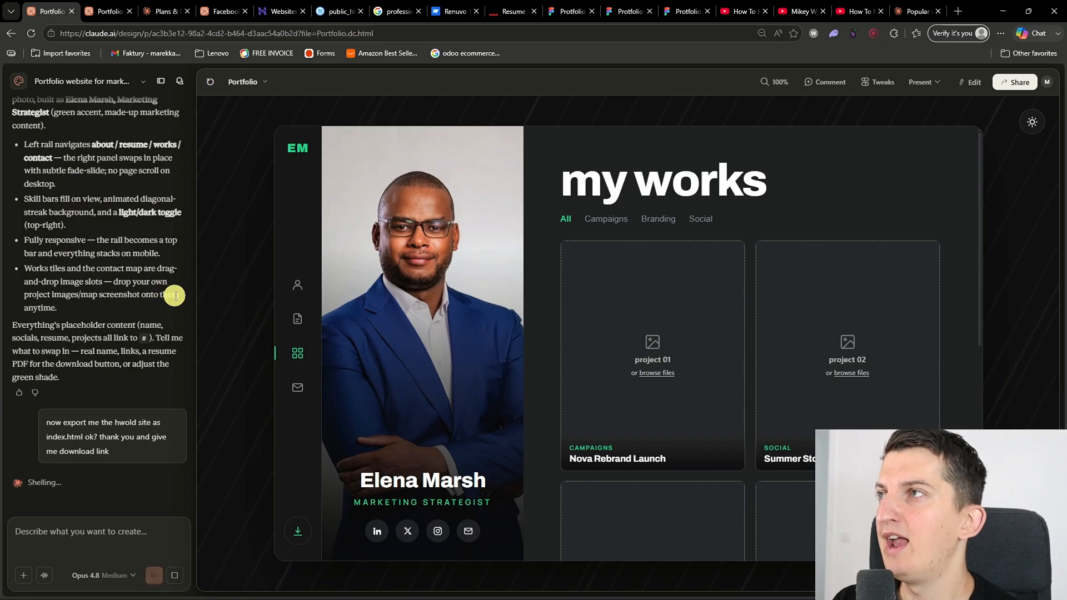
Step: In Hostinger, open the companytutorials.com website dashboard and launch its File Manager
left_click(281, 6)
left_click(67, 163)
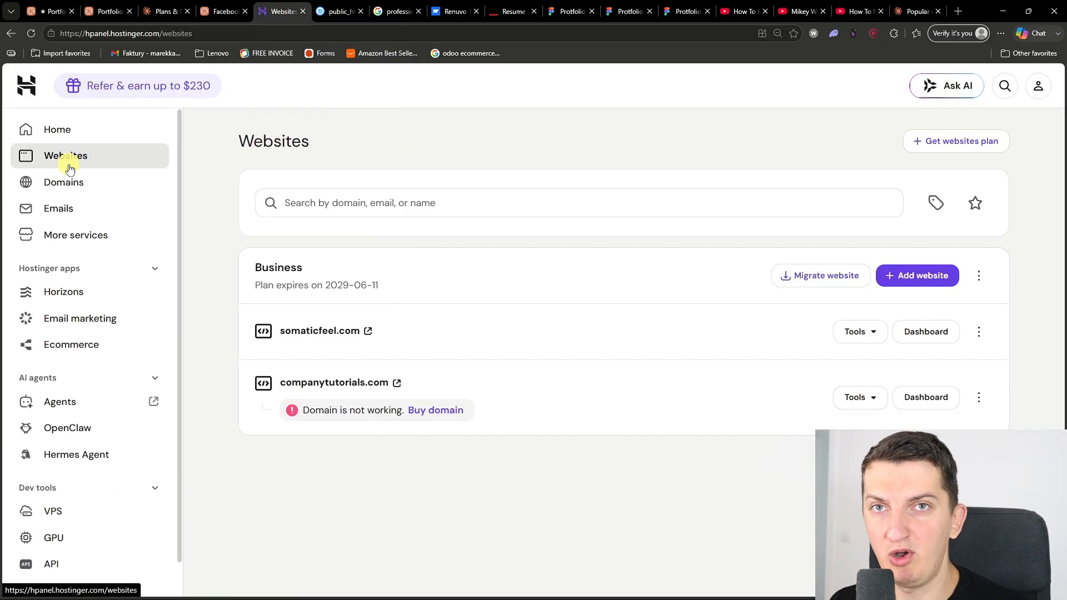
left_click(68, 166)
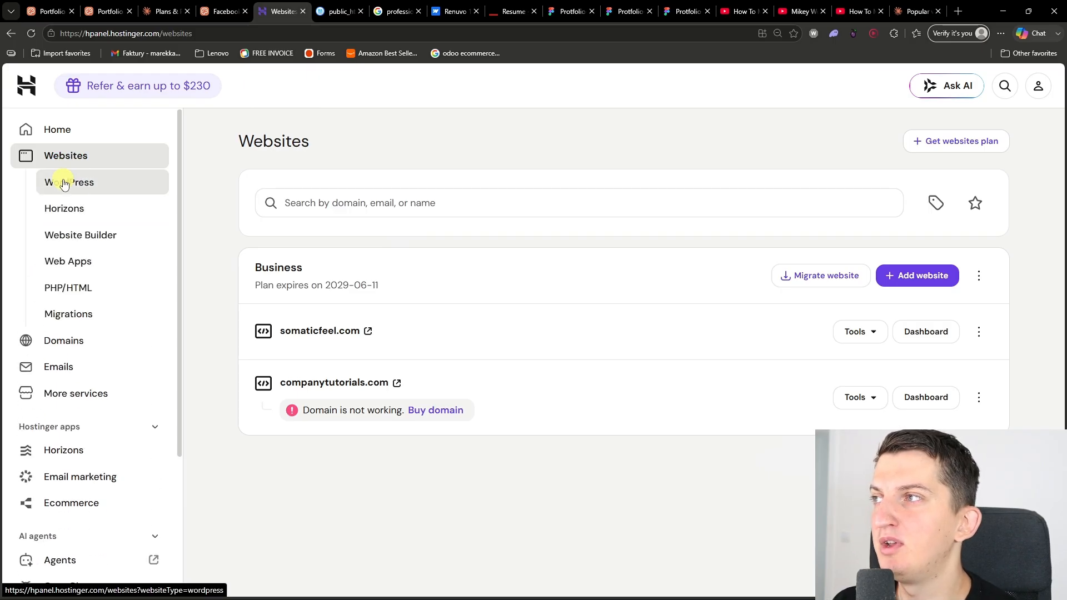
left_click(935, 396)
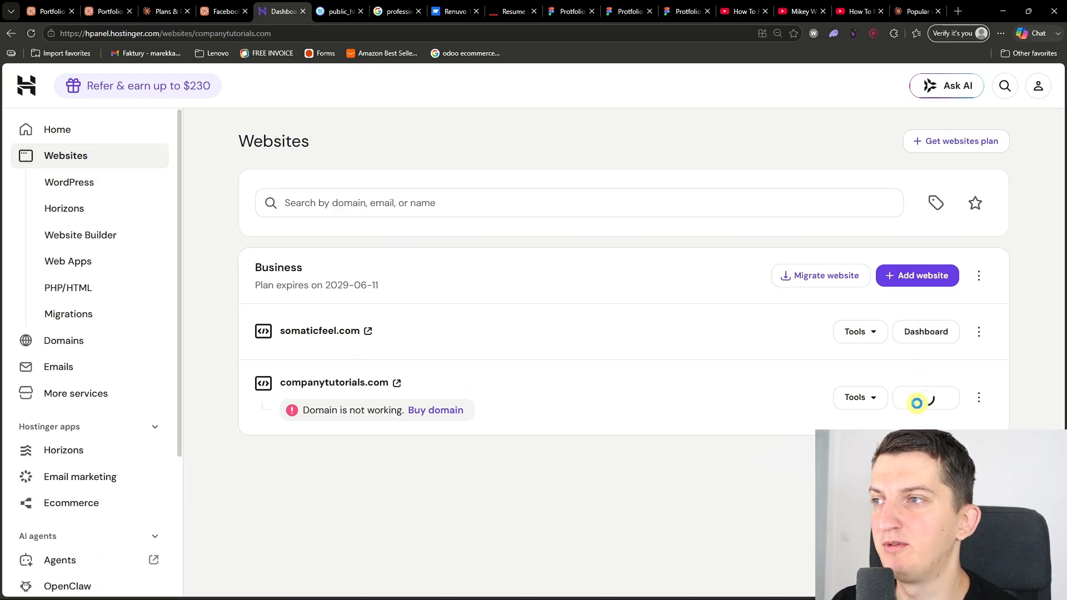
left_click(141, 438)
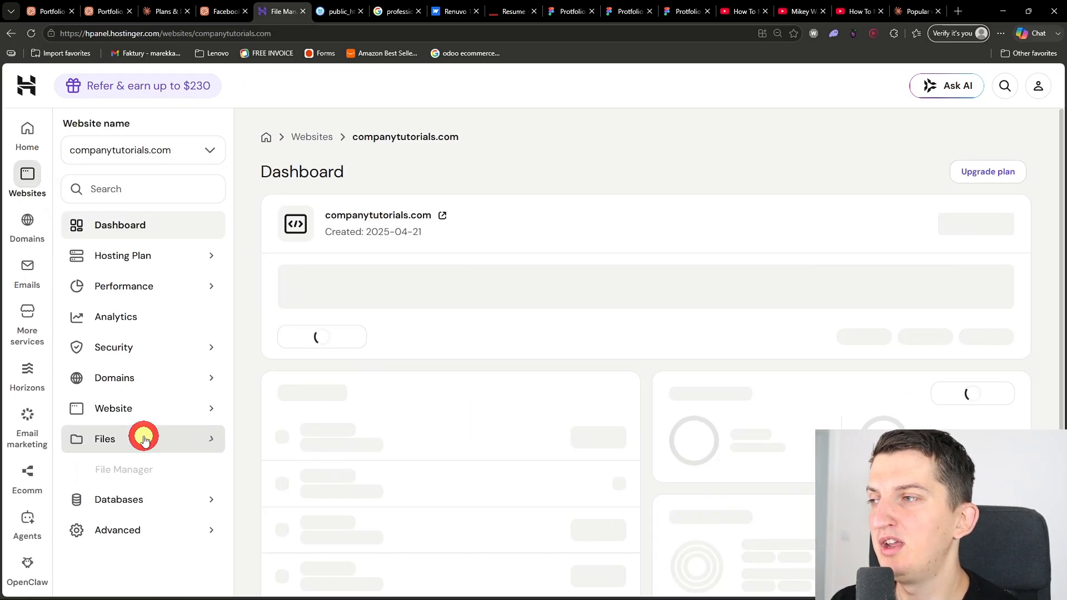
left_click(441, 227)
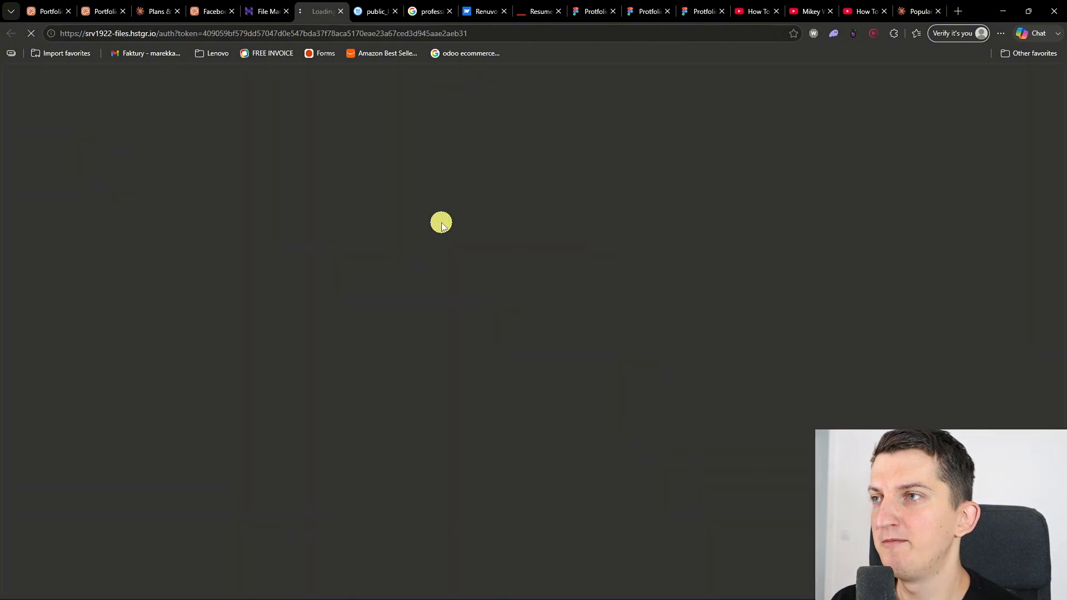
left_click(287, 11)
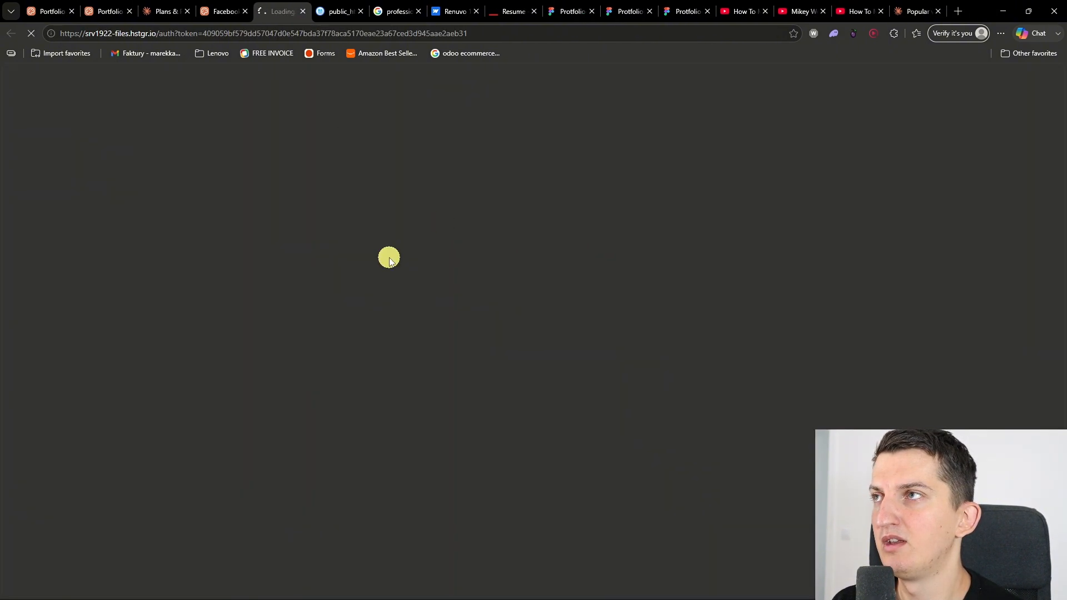
Step: Check the export's progress in Claude Design and open the public_html folder in Hostinger's file manager
left_click(55, 7)
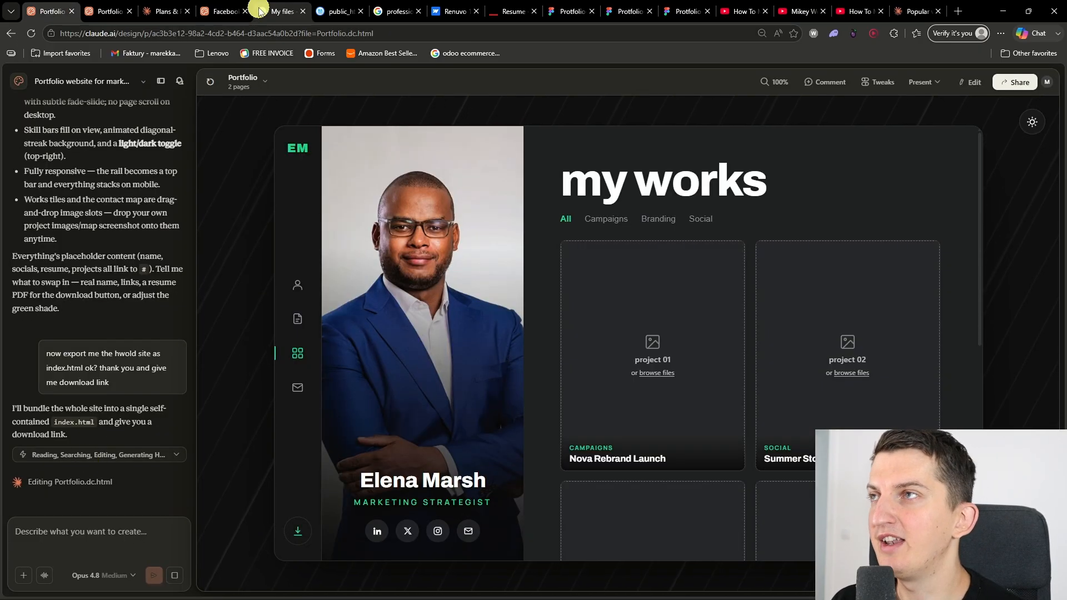
left_click(337, 11)
left_click(280, 8)
double_click(393, 227)
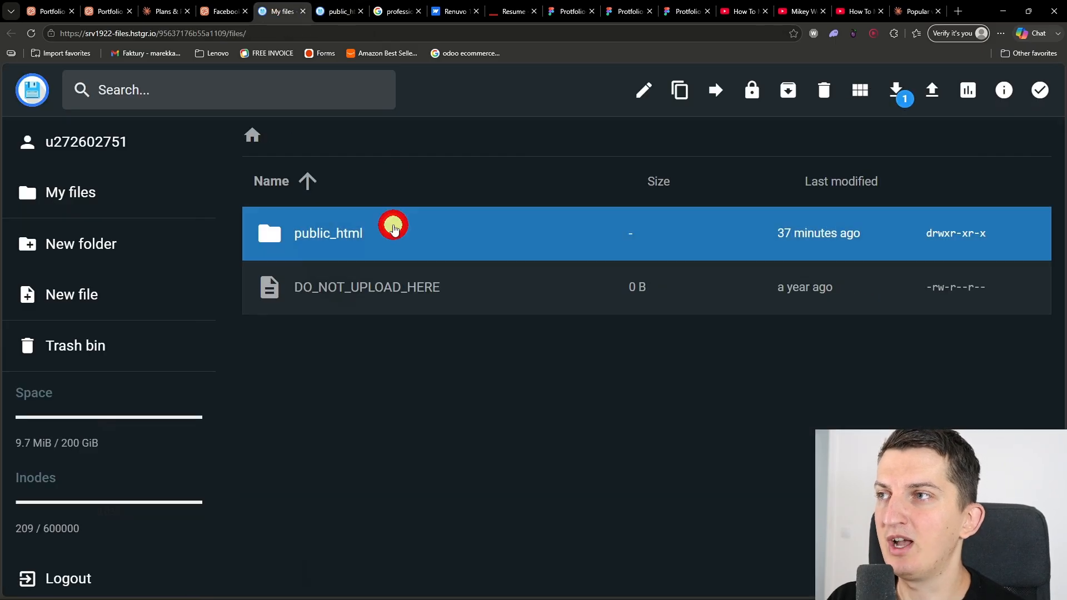
Step: Select all existing files in public_html and delete them
left_click(428, 291)
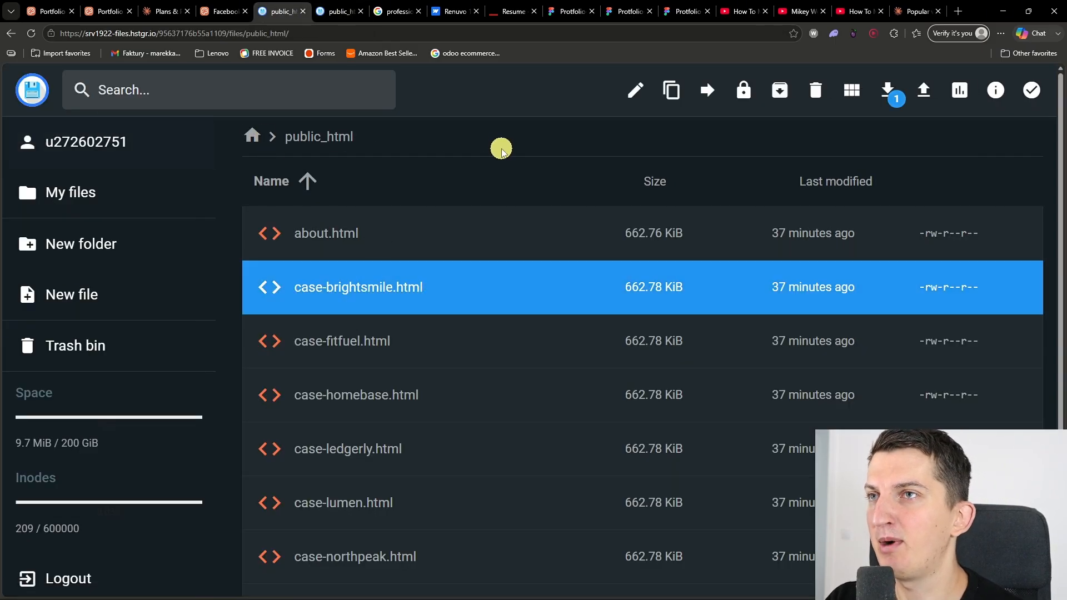
left_click(439, 335)
key("ctrl+a")
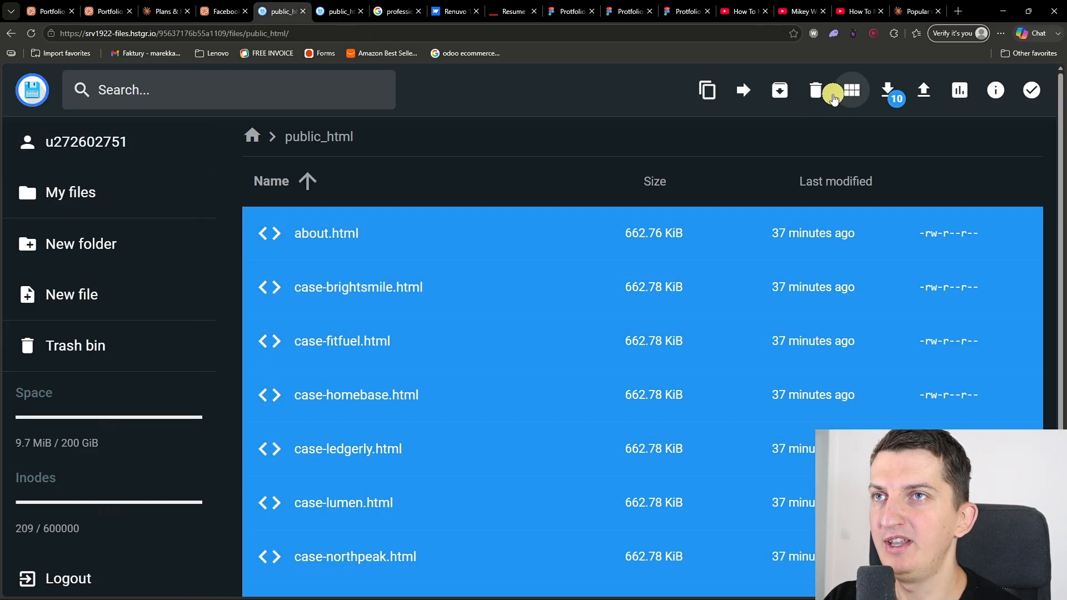
left_click(817, 93)
left_click(667, 363)
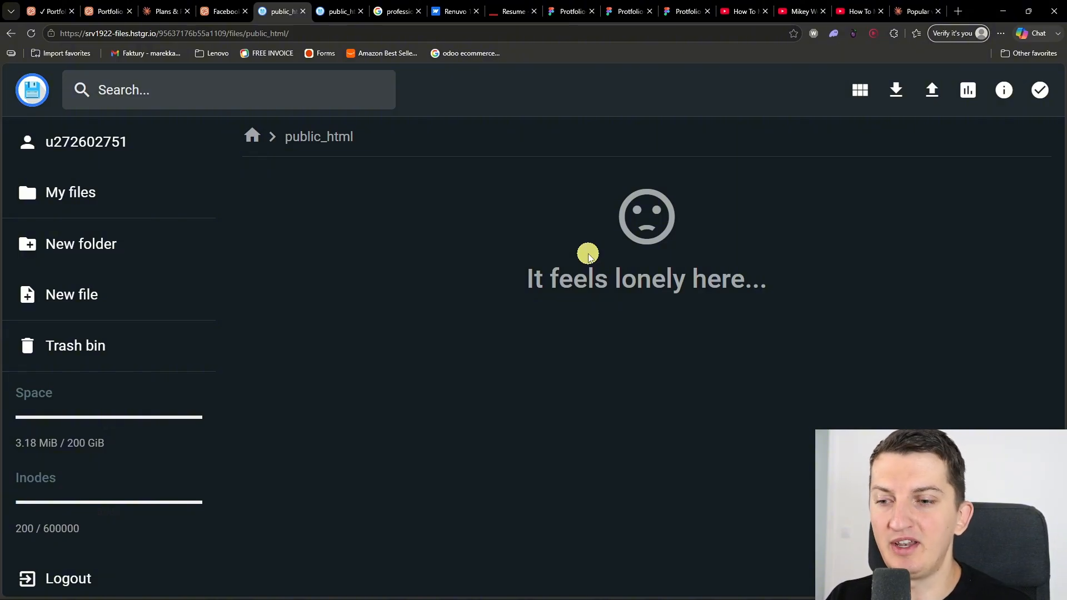
Step: Download the exported index.html from the Claude Design chat and show the downloaded file in its folder
left_click(48, 11)
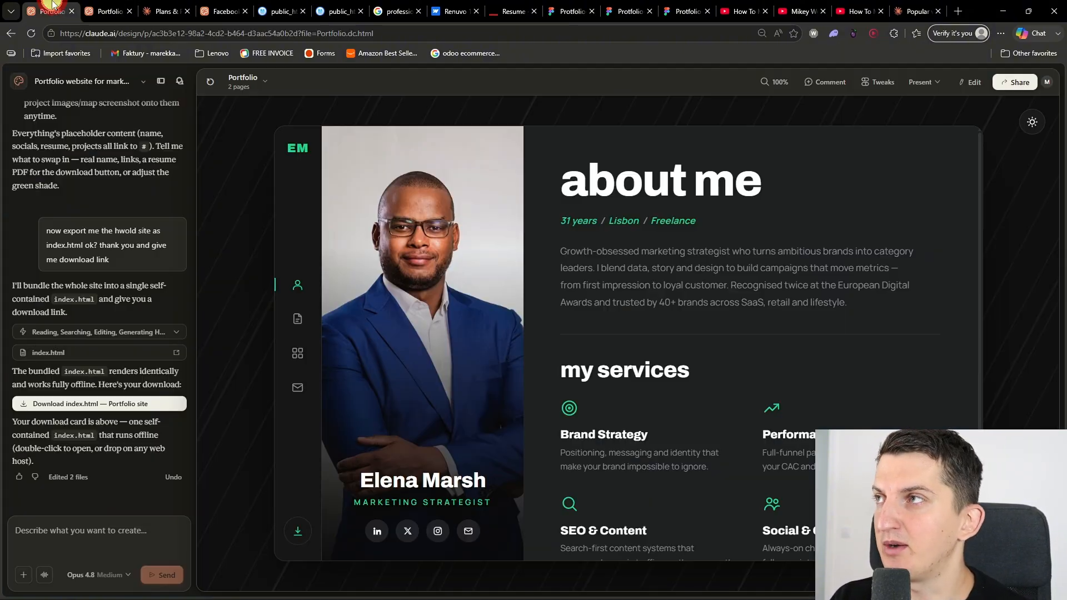
left_click(107, 403)
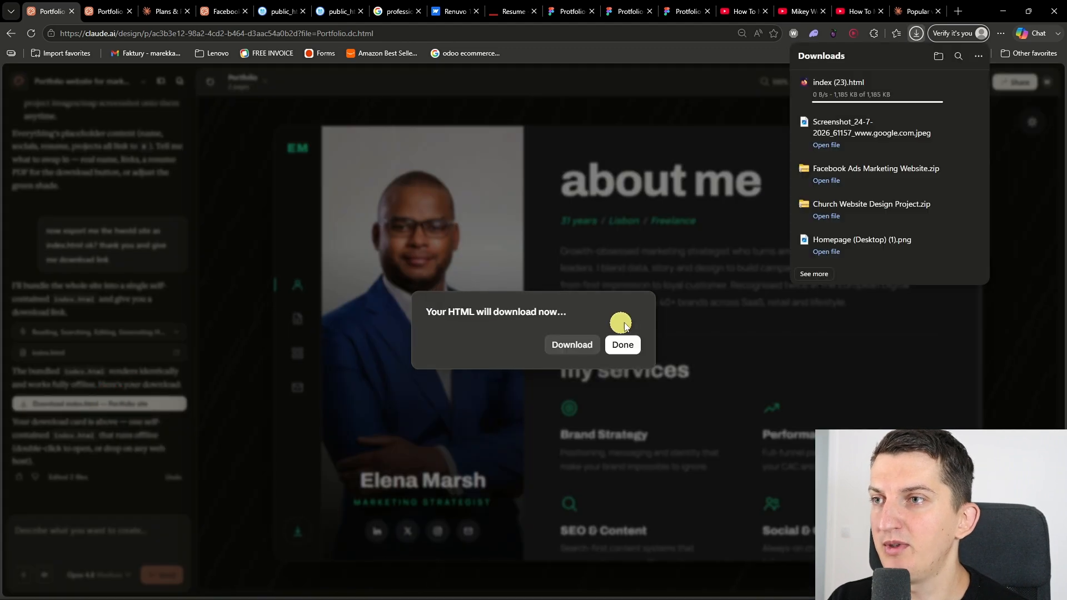
left_click(955, 96)
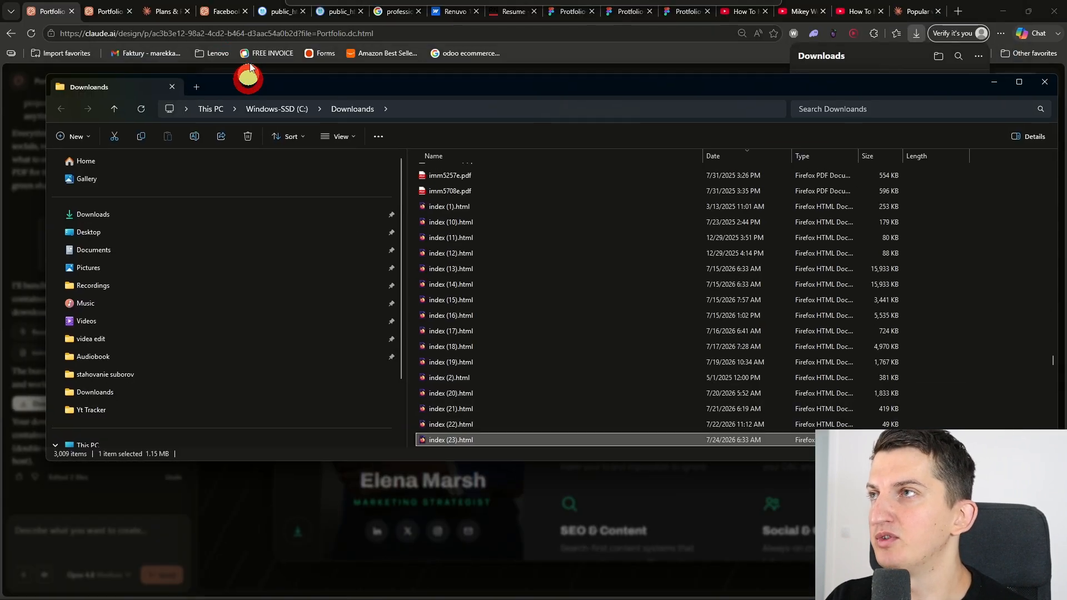
Step: Upload the downloaded index (23).html into Hostinger's public_html folder
left_click(276, 11)
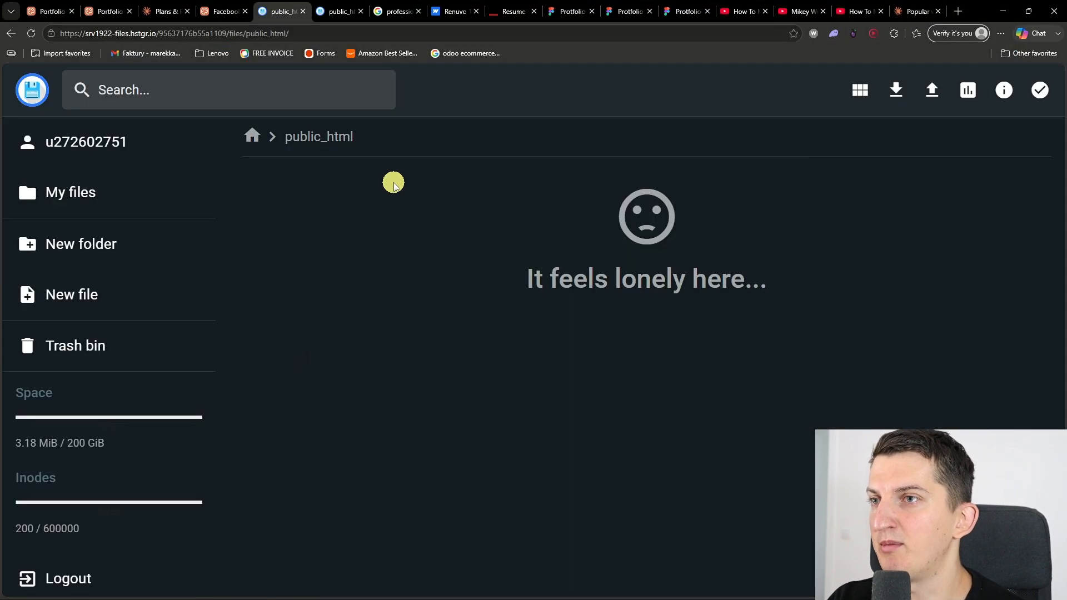
key("alt+Tab")
left_click_drag(496, 436, 435, 512)
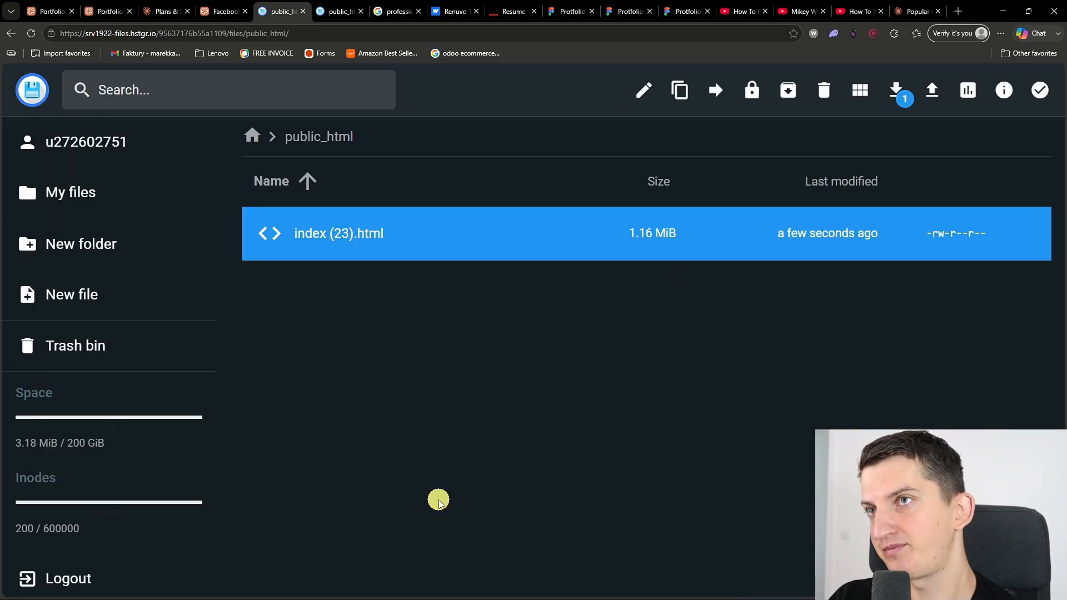
Step: Rename the uploaded website file to index.html
left_click(645, 89)
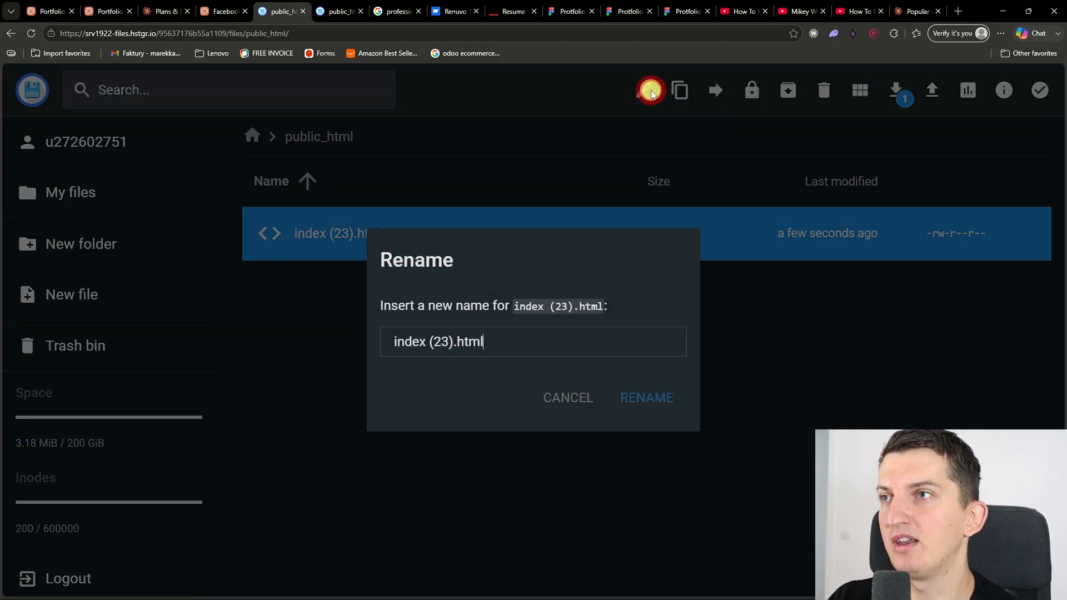
left_click(455, 340)
key("BackSpace")
key("BackSpace")
key("BackSpace")
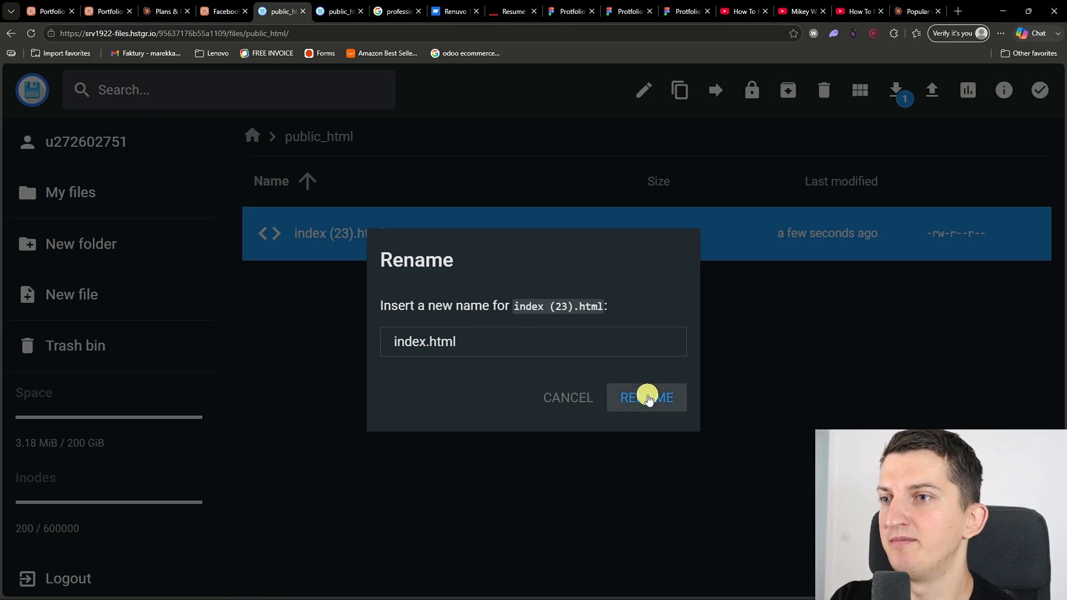
left_click(646, 395)
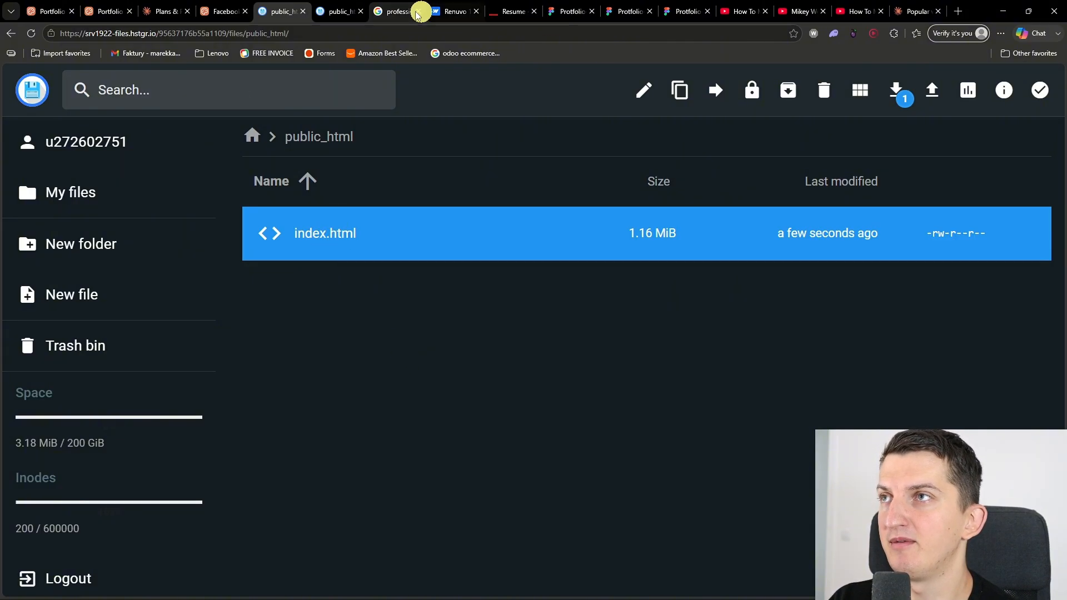
Step: Go to Hostinger, enter the account's control panel and open the list of websites
left_click(161, 38)
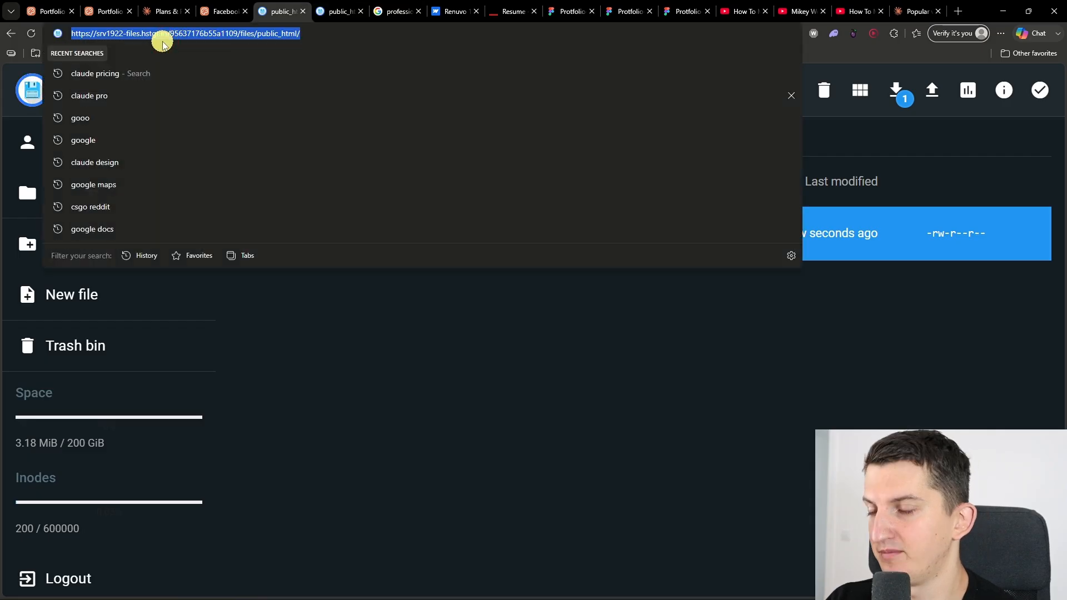
type("hos")
key("Return")
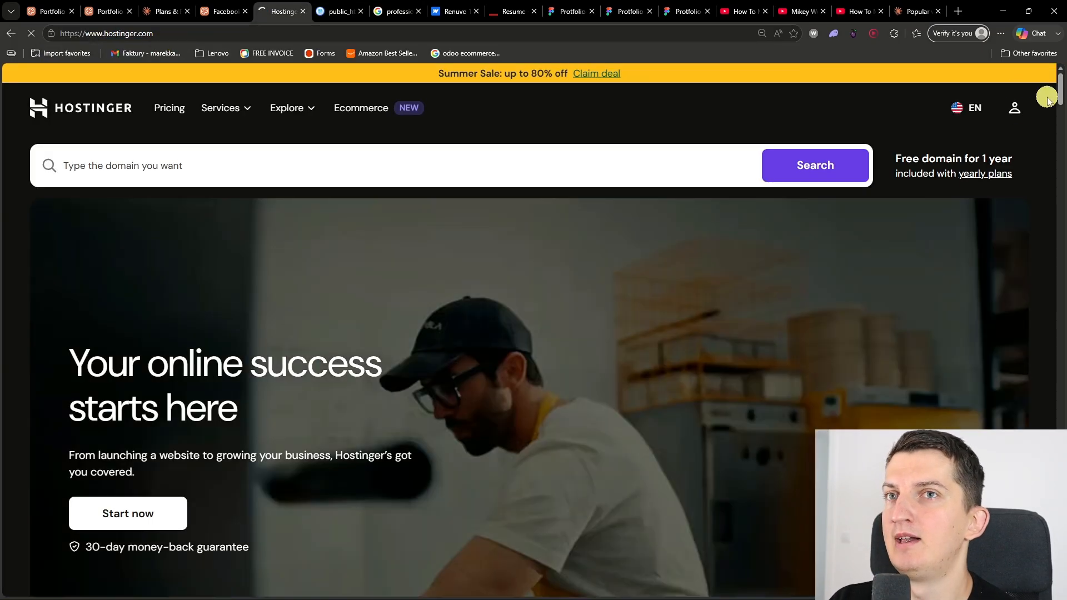
left_click(1016, 108)
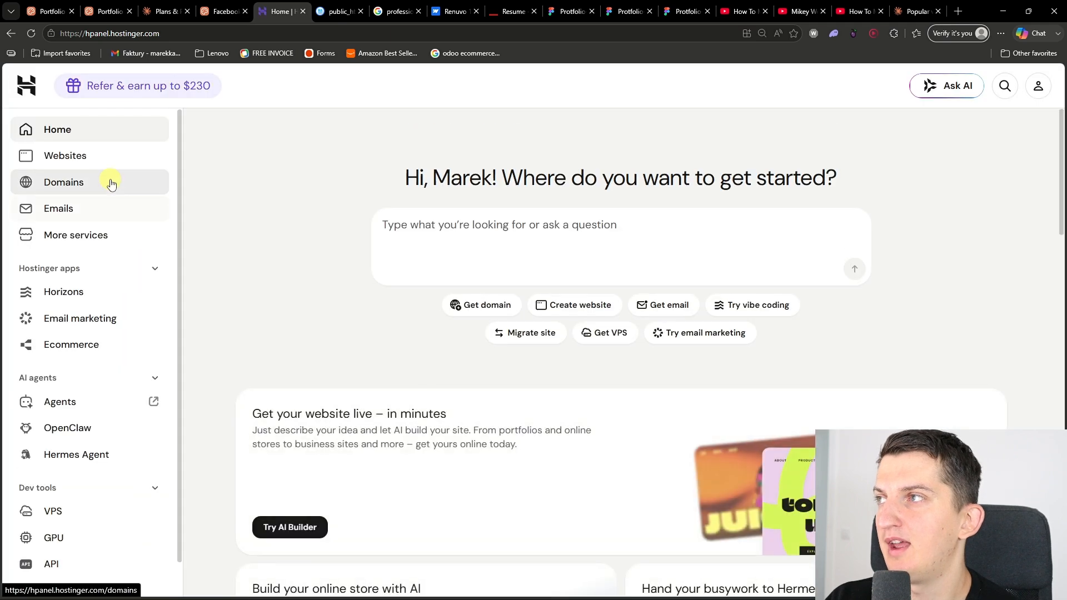
left_click(109, 158)
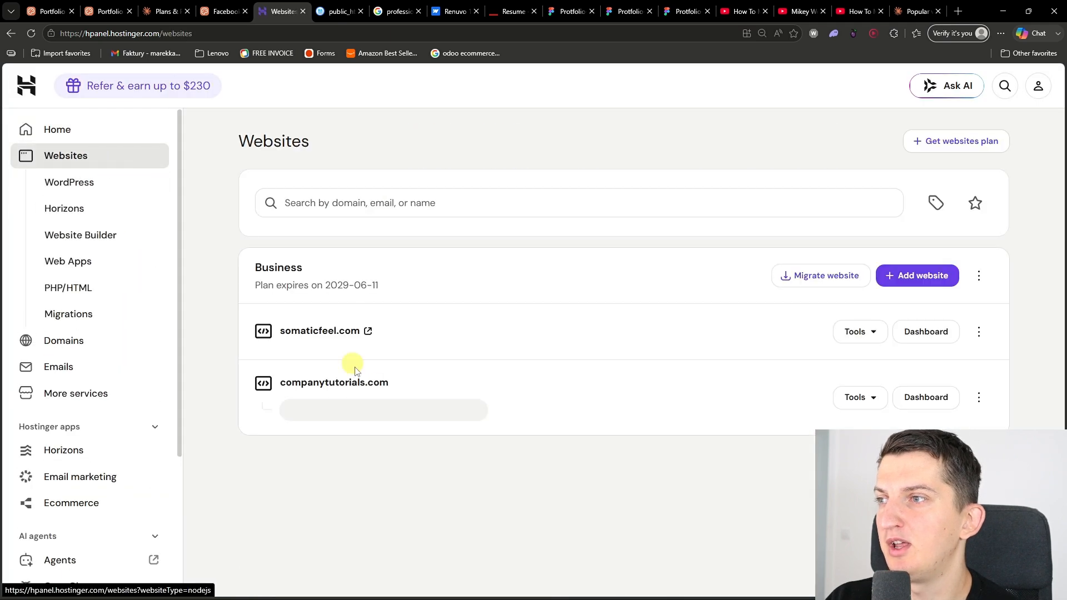
Step: Open the published portfolio site from the websites list and check its page sections, returning to the about me section
left_click(389, 382)
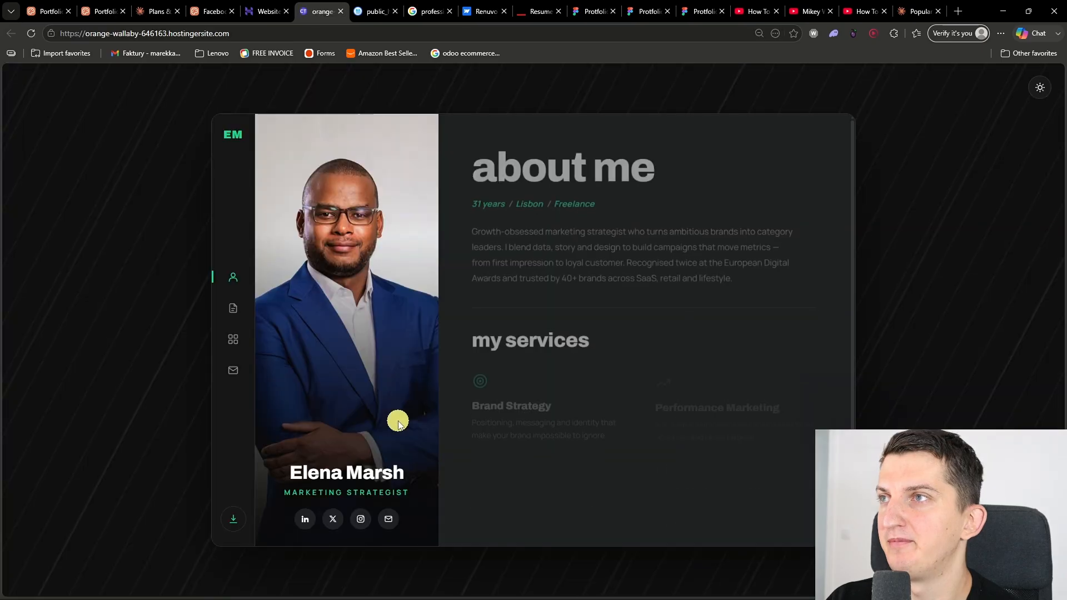
left_click(233, 308)
left_click(233, 337)
left_click(237, 285)
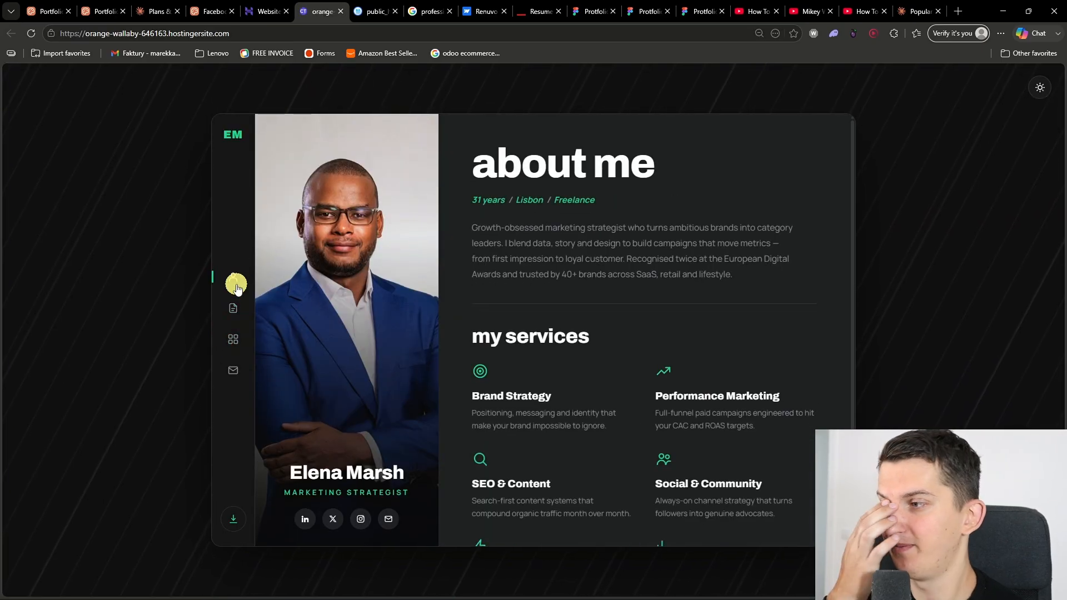